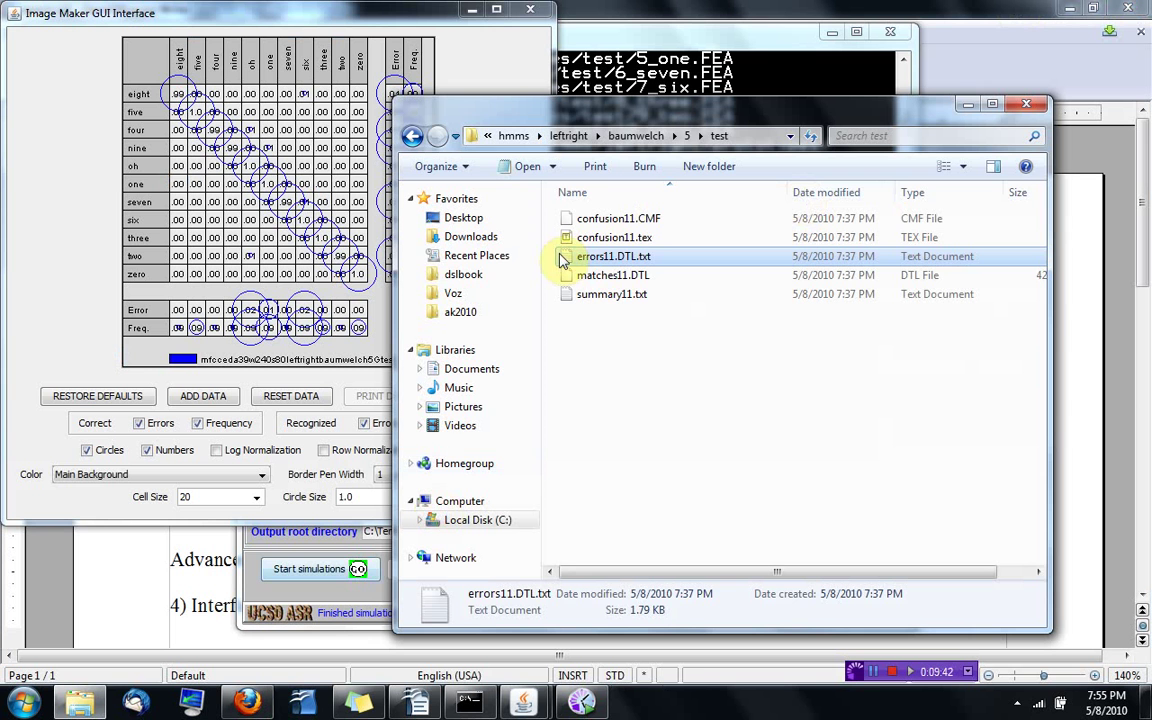
Open hmms.zip in folder 5 and select SetOfHMMsProperties.txt among the digit HMM files.
click(687, 137)
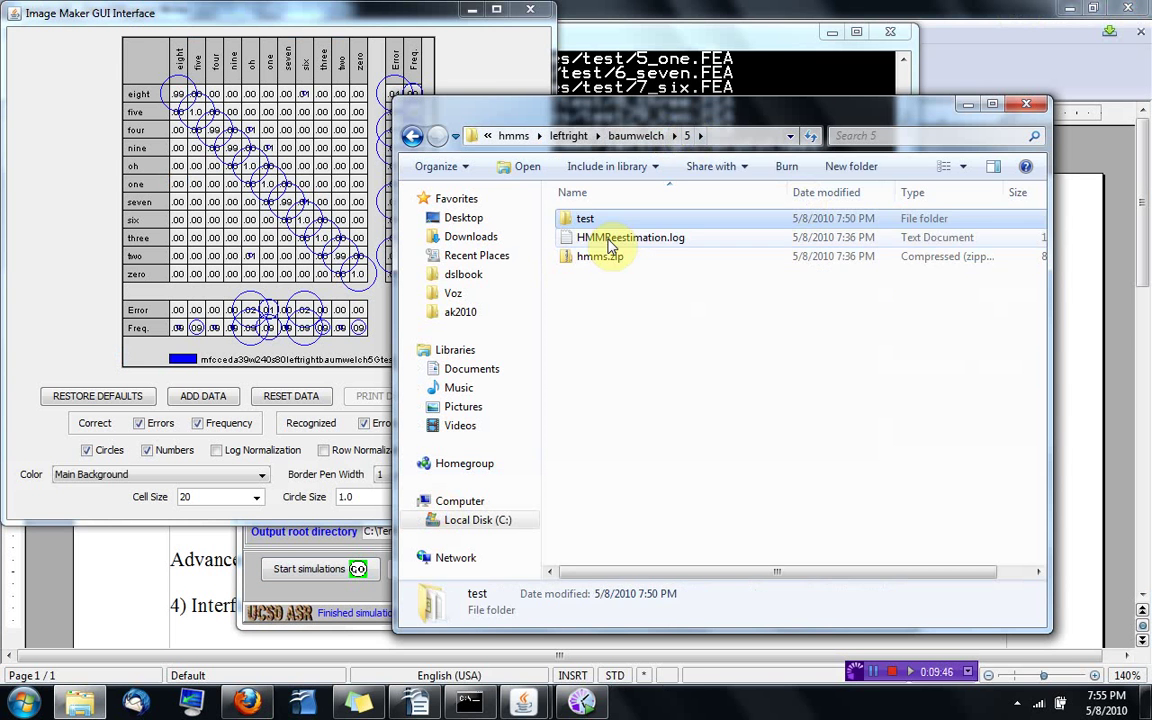
click(603, 258)
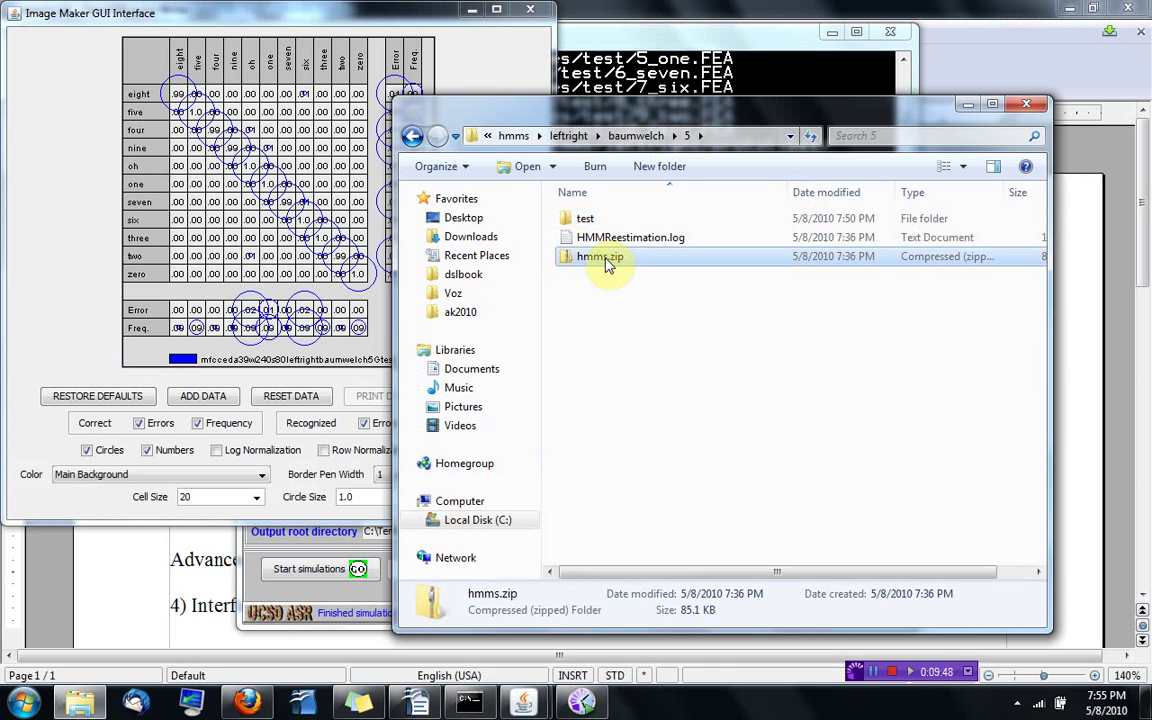
double_click(603, 258)
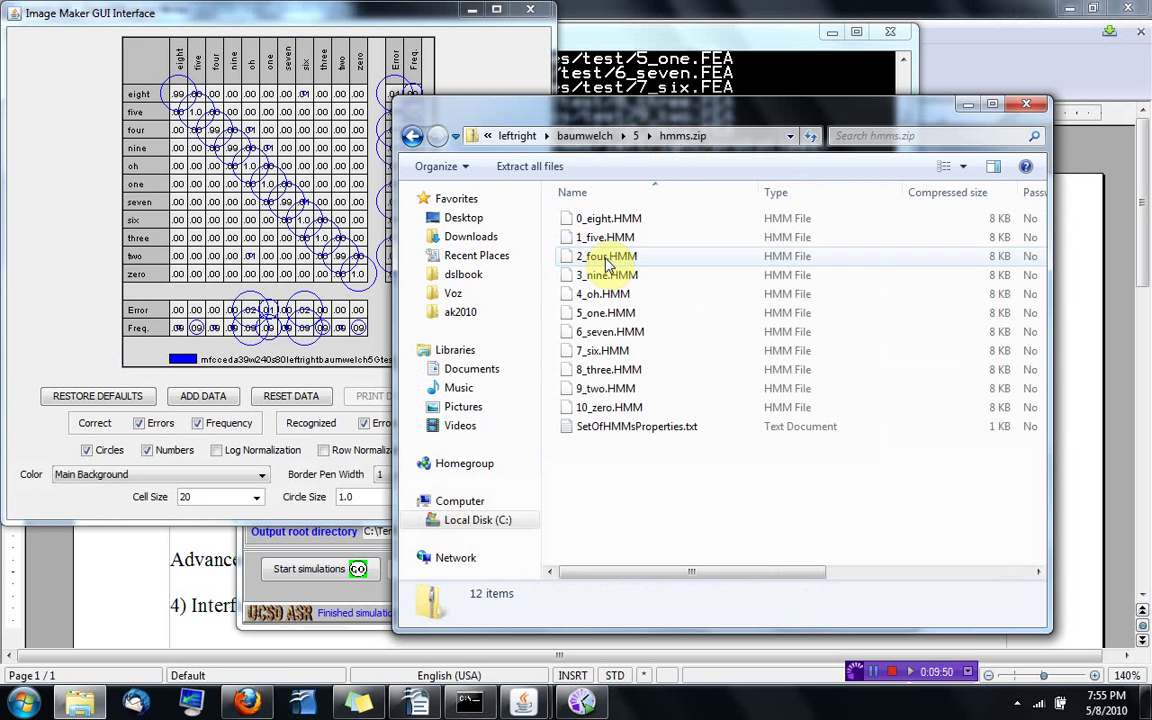
click(599, 428)
Read SetOfHMMsProperties.txt in Notepad, then close it and the hmms.zip folder window.
double_click(597, 428)
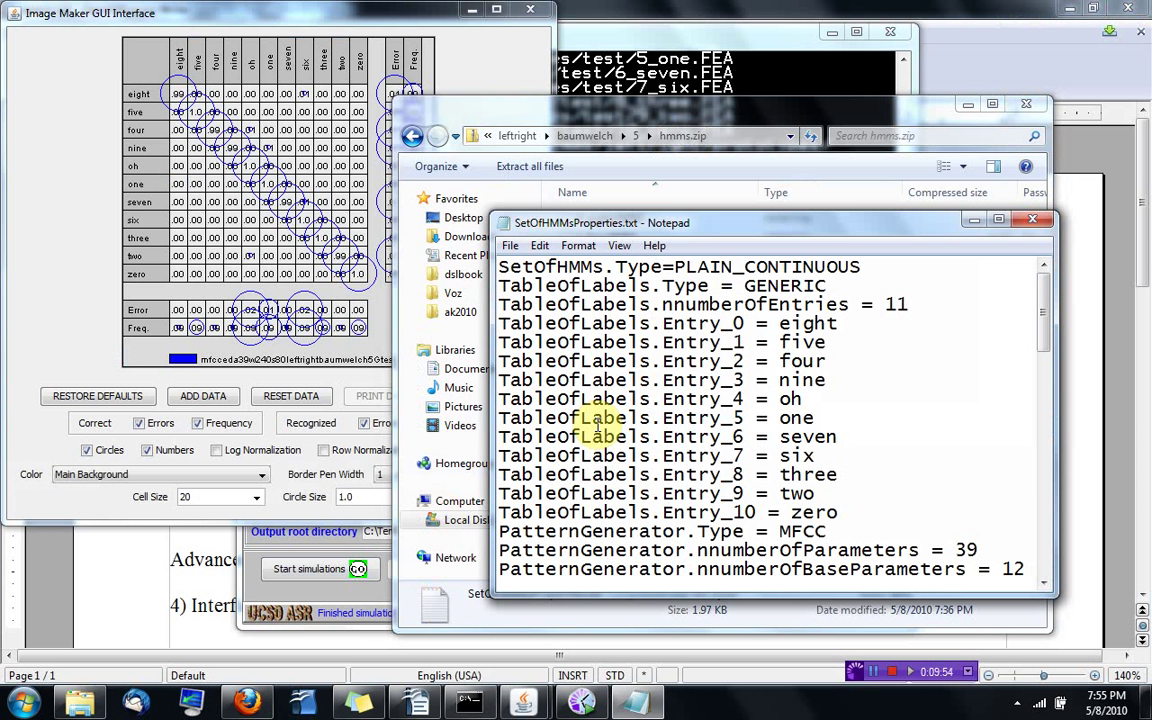
mouse_move(1050, 315)
mouse_down()
mouse_move(1052, 566)
mouse_move(1048, 290)
mouse_up()
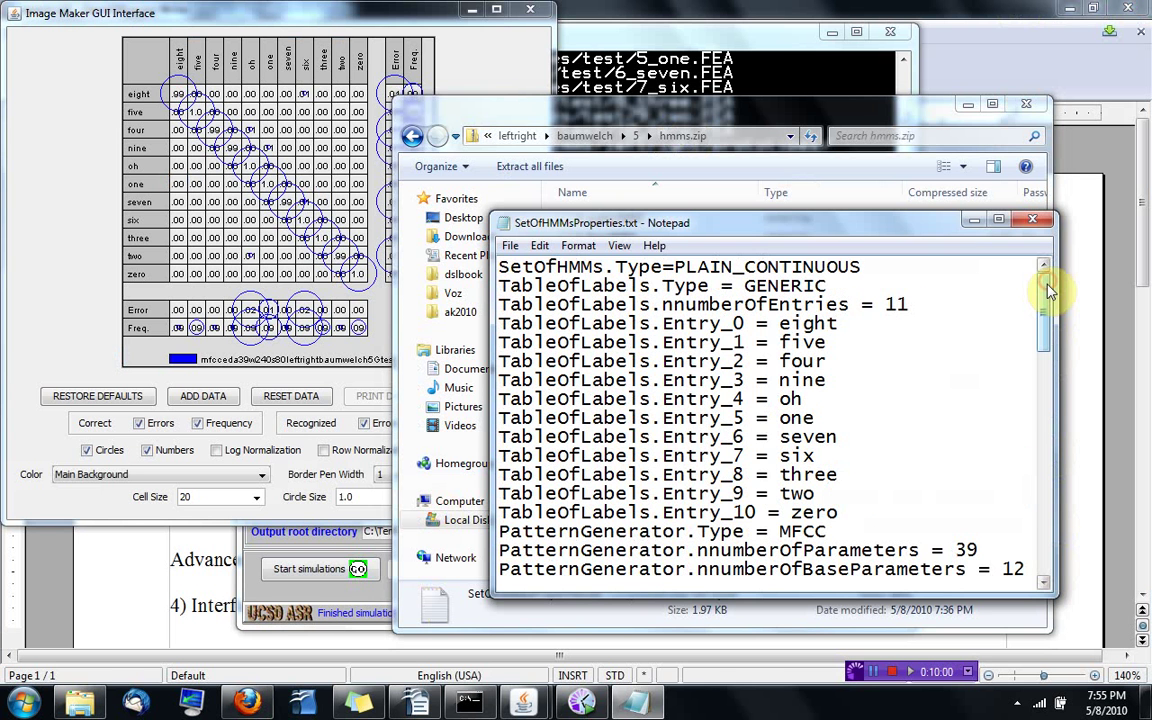
click(1033, 222)
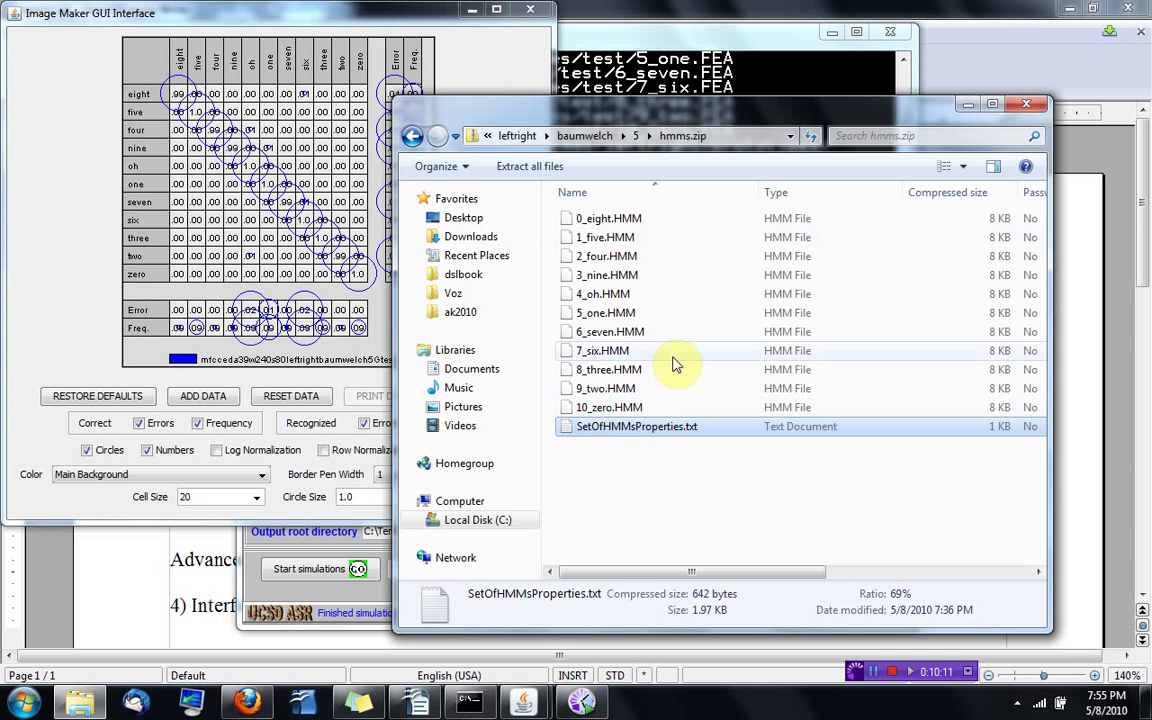
click(1031, 106)
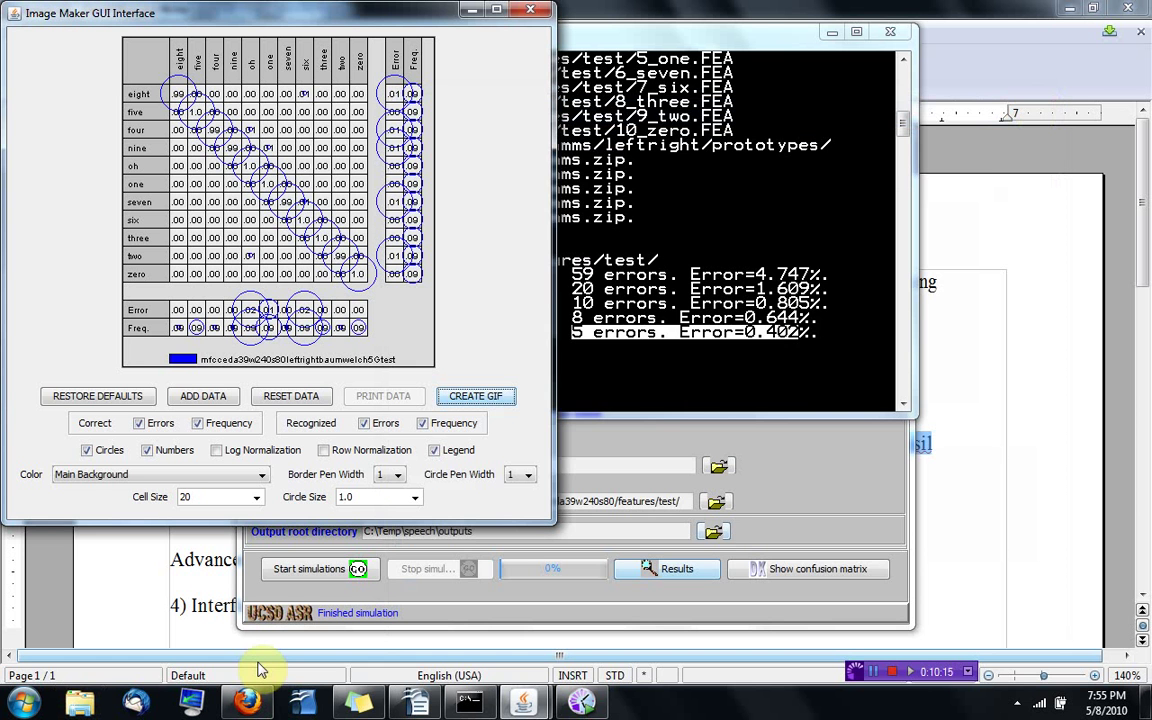
Bring speech.odt forward in Writer and select the word HTK in step 4.
click(214, 615)
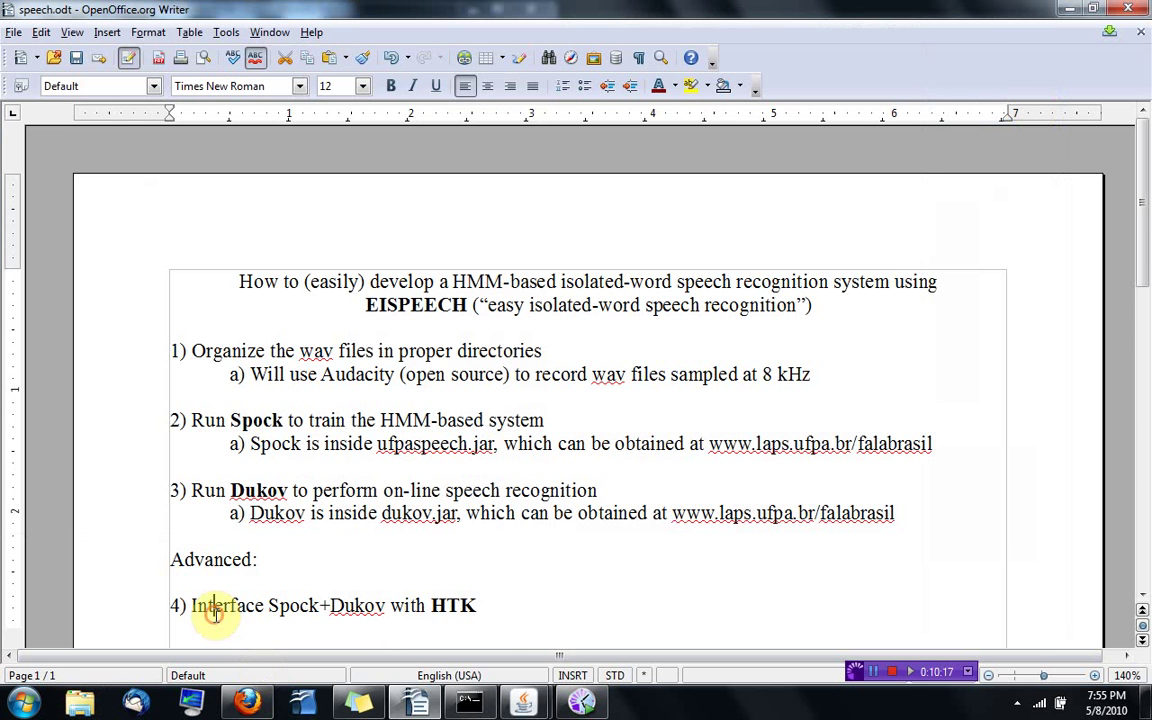
click(430, 606)
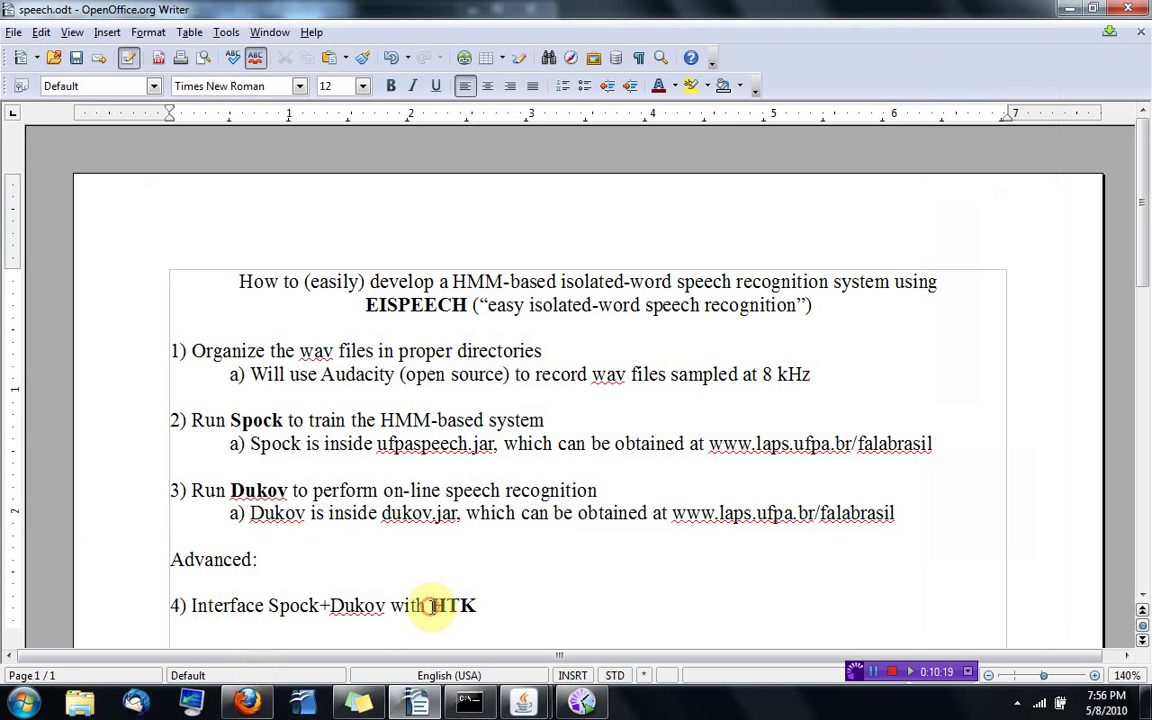
drag(430, 606, 481, 605)
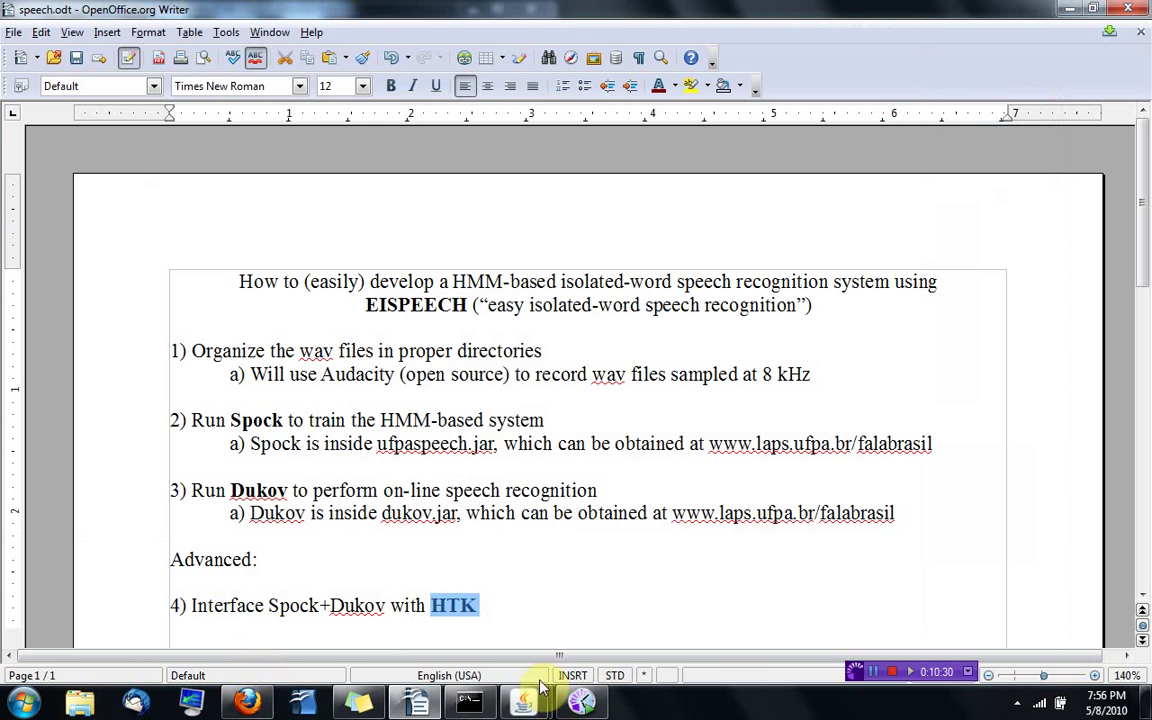
mouse_move(536, 710)
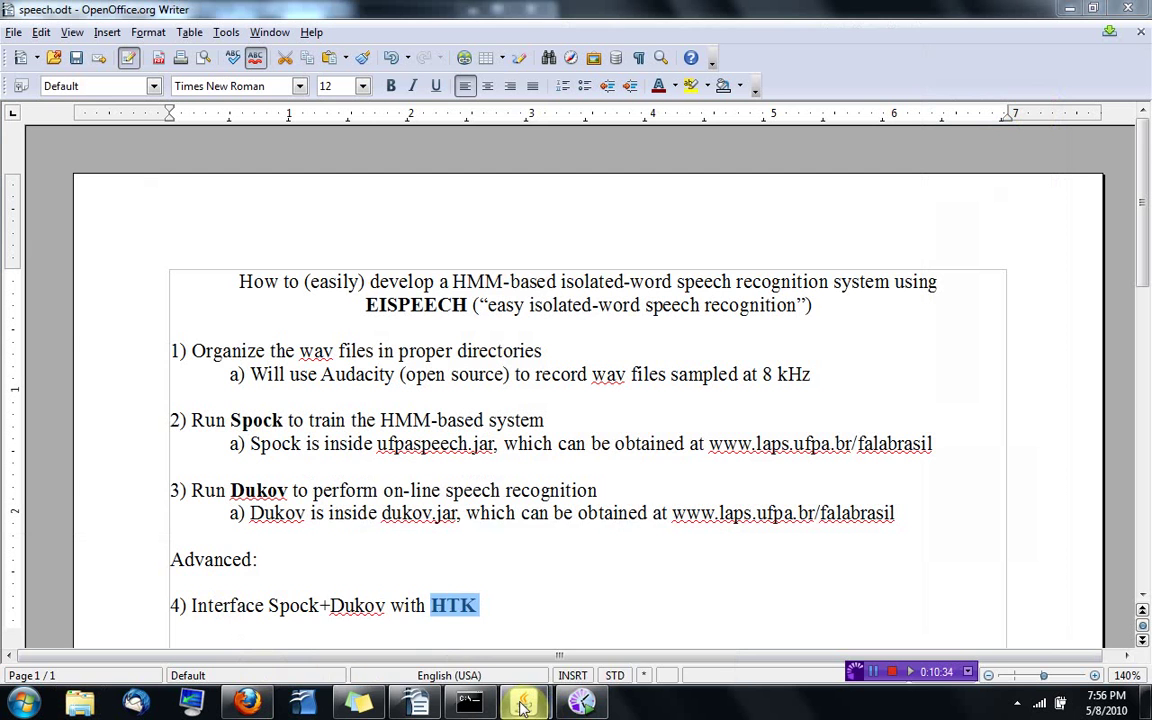
Bring Spock to the front and open the HTK export dialog from its Advanced tab.
click(523, 708)
click(437, 622)
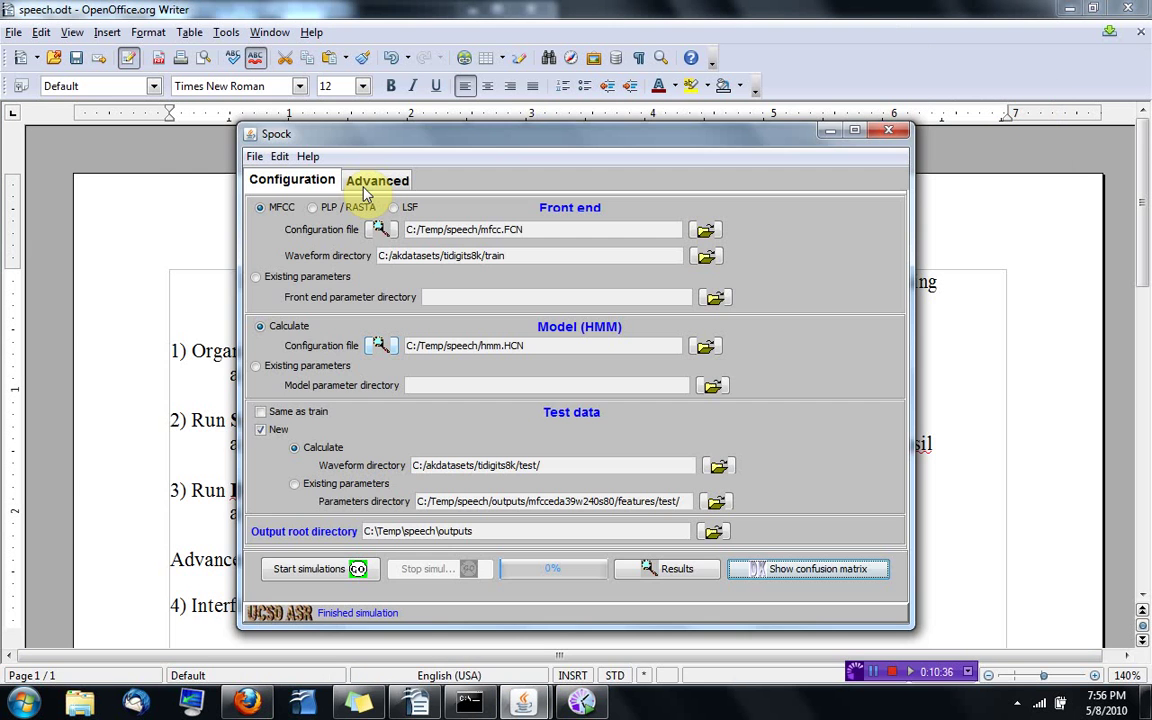
click(372, 187)
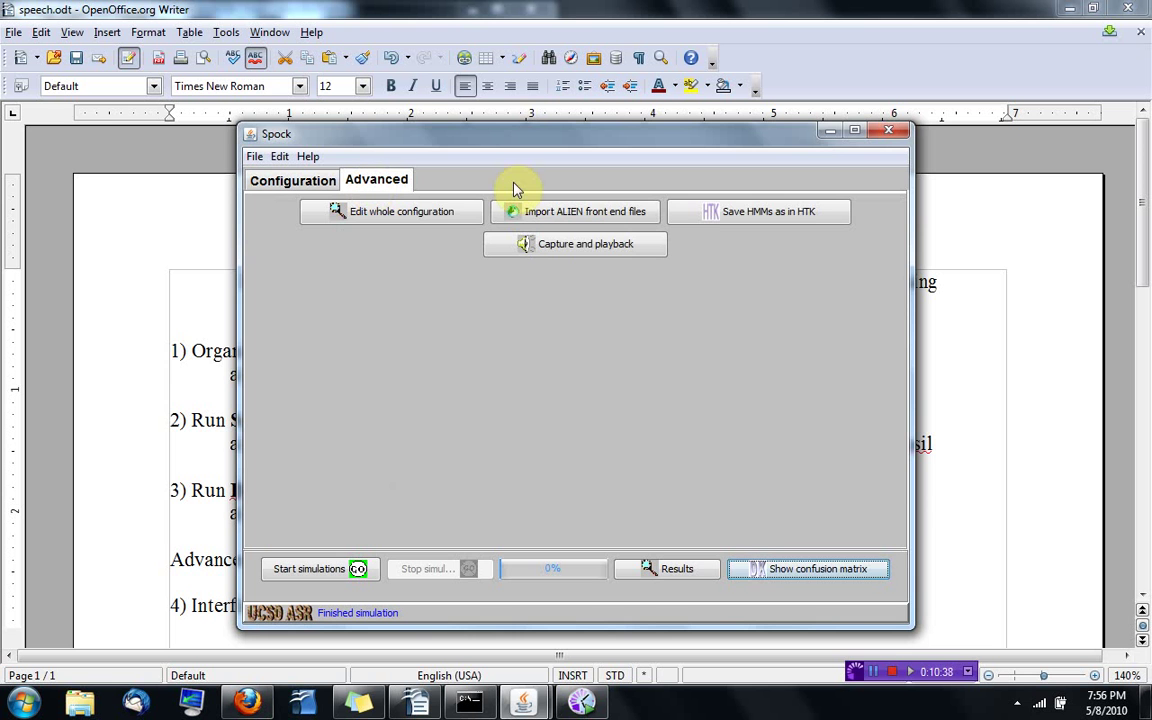
click(741, 220)
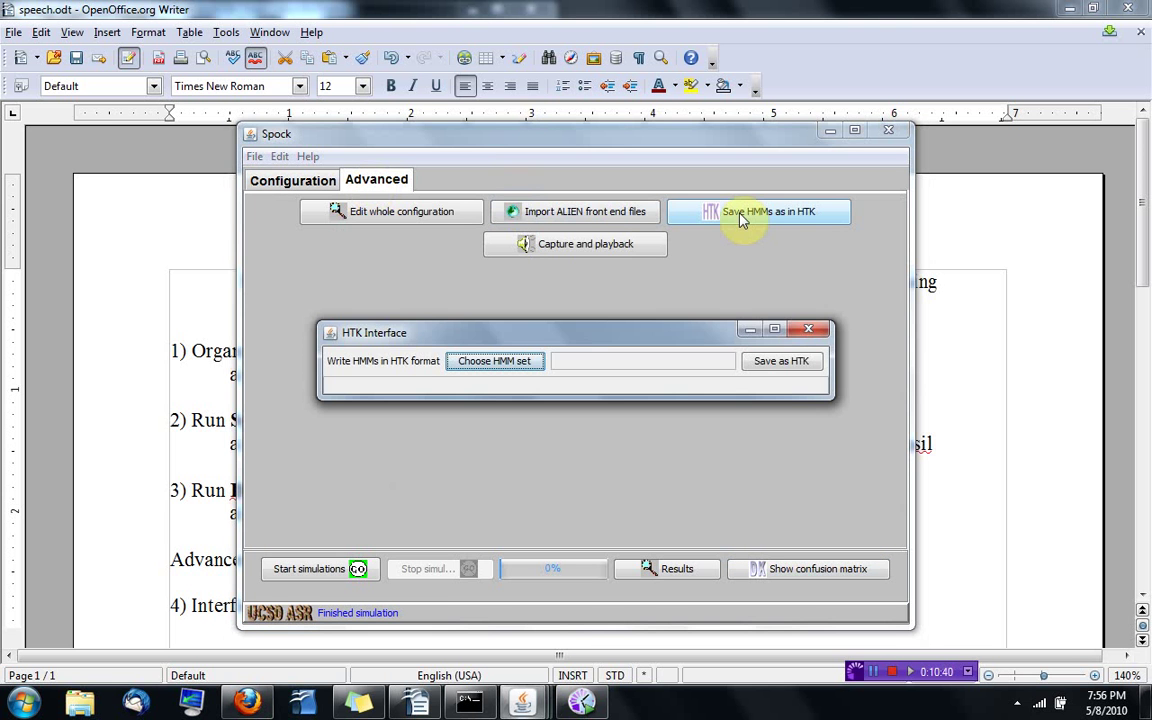
Open the file chooser for the HMM set to export, then switch to Firefox.
click(878, 673)
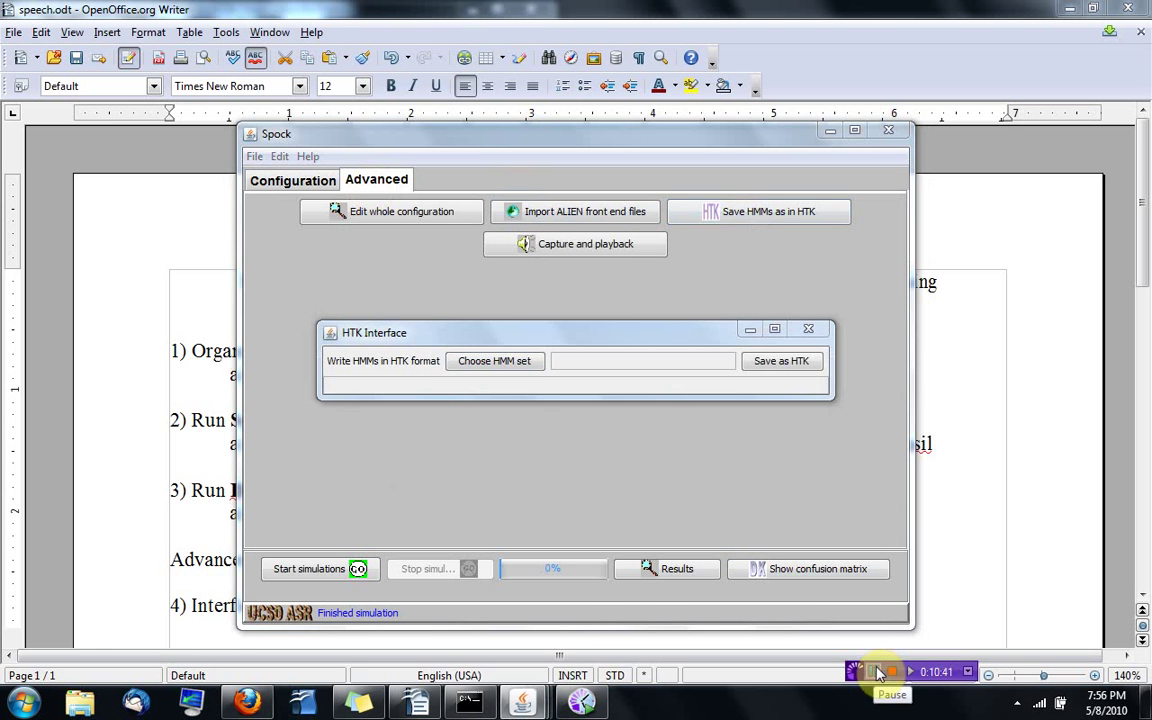
click(490, 361)
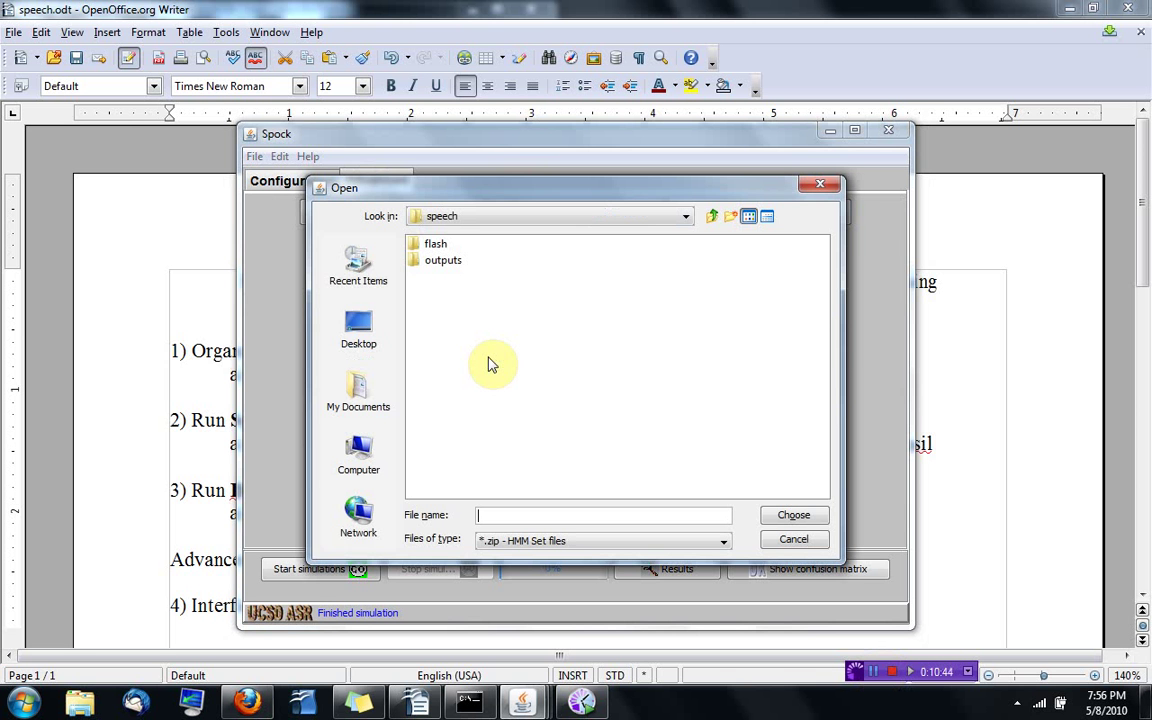
key(alt+Tab)
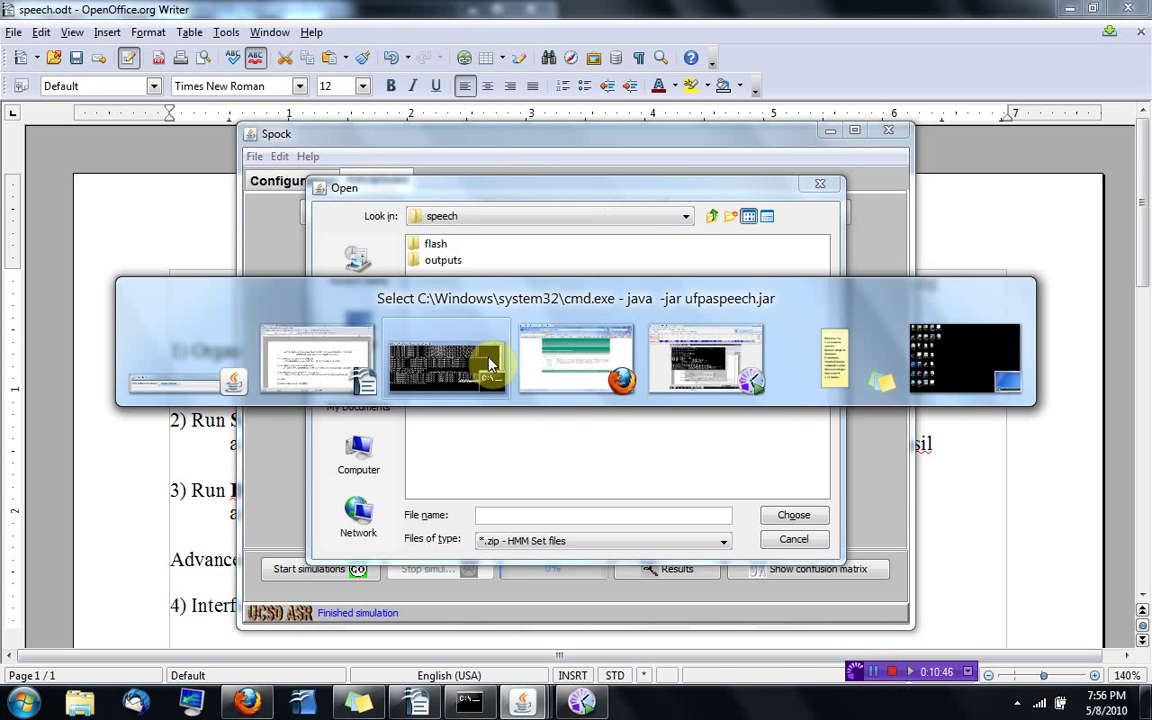
key(alt+Tab)
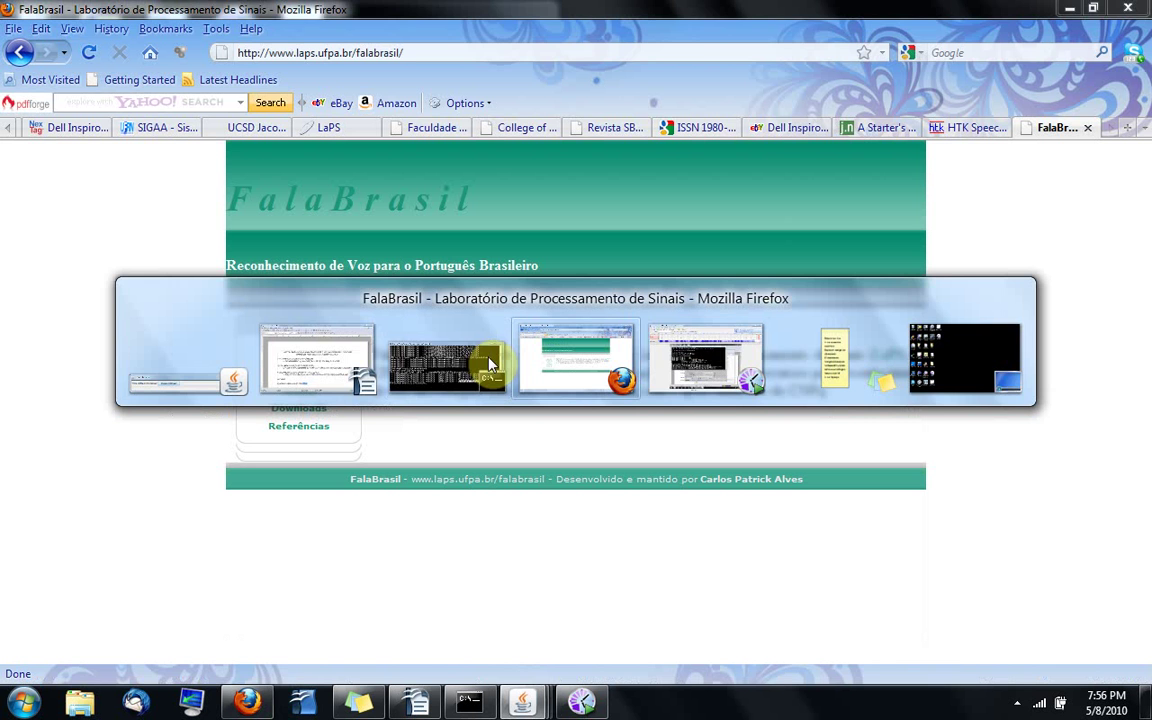
Navigate Explorer to \temp\speech\outputs\mfcceda39w240s80\hmms\leftright\baumwelch\5 and select its path.
click(85, 706)
click(590, 137)
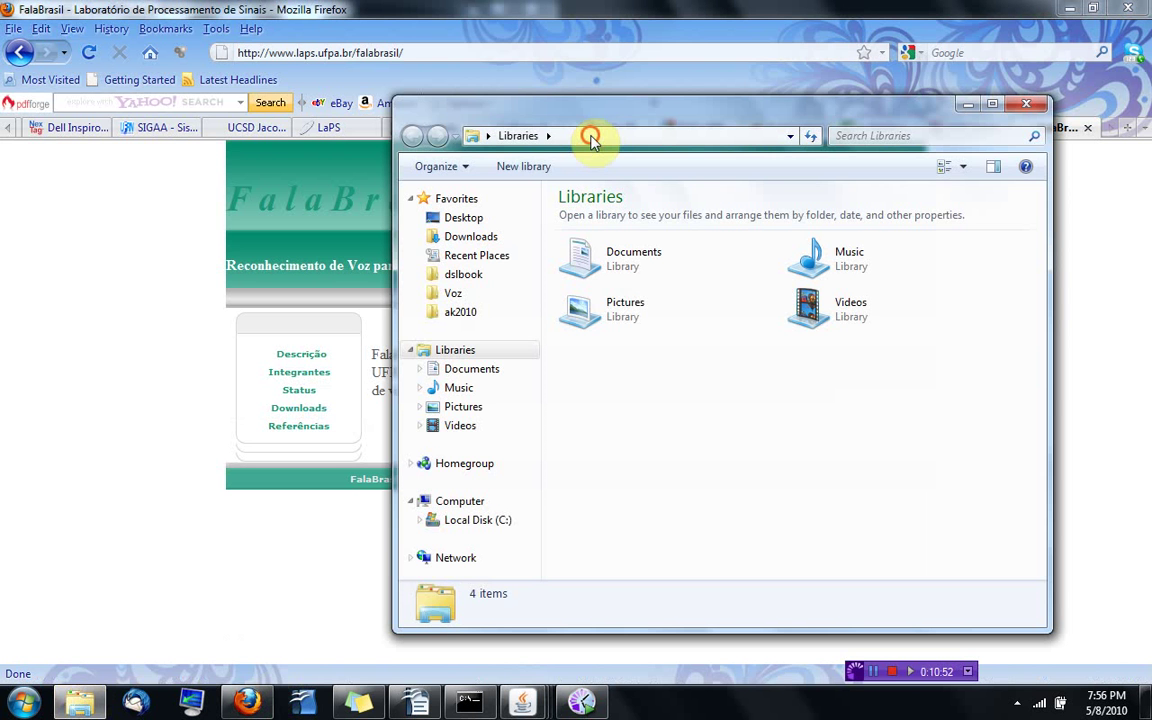
text(\temp)
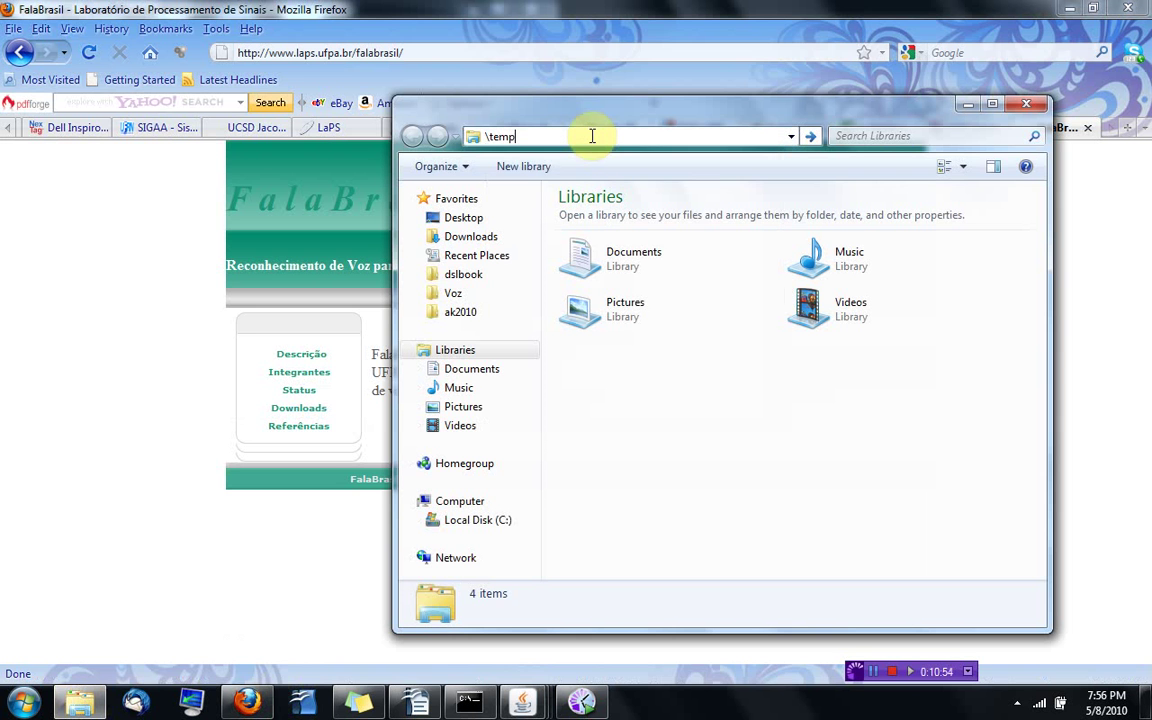
text(\speech\output)
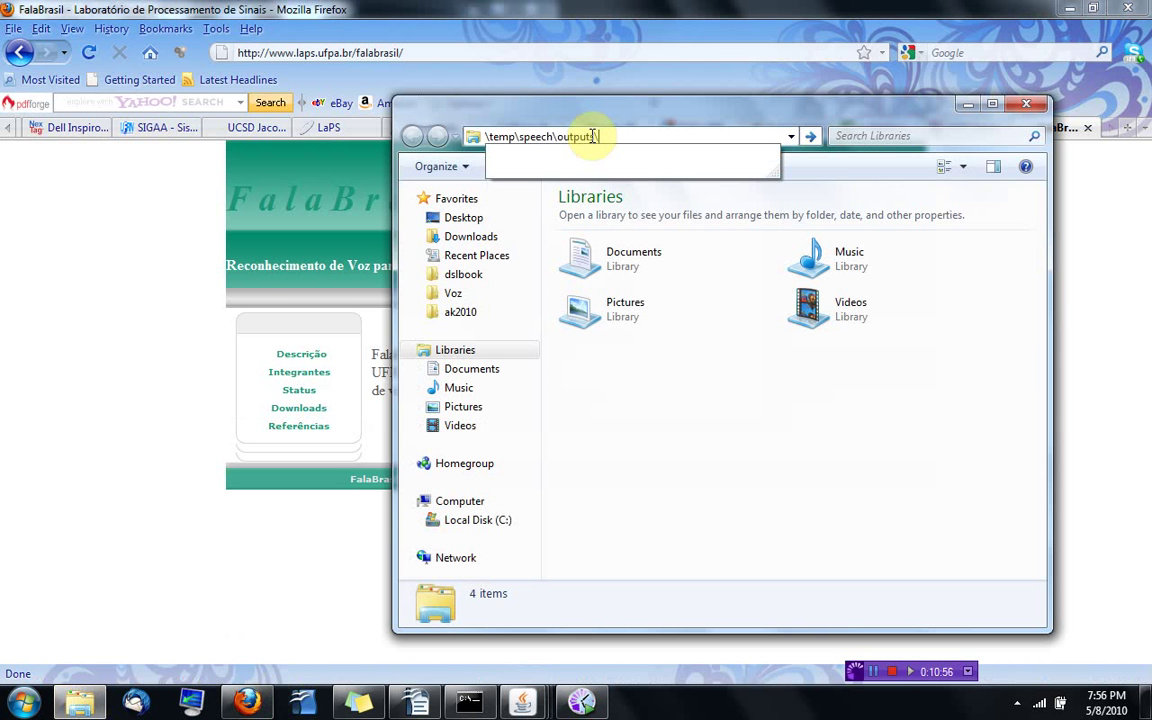
text(s\mfcceda39w240s80\)
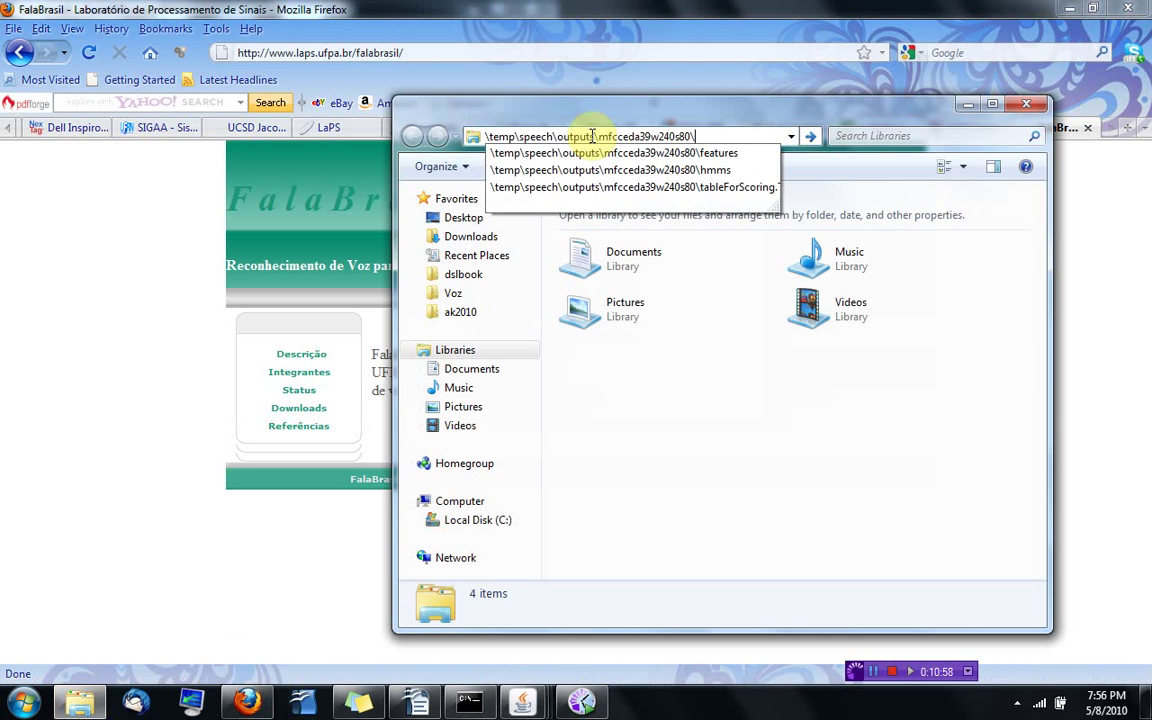
key(Down)
key(Down)
text(\)
key(Down)
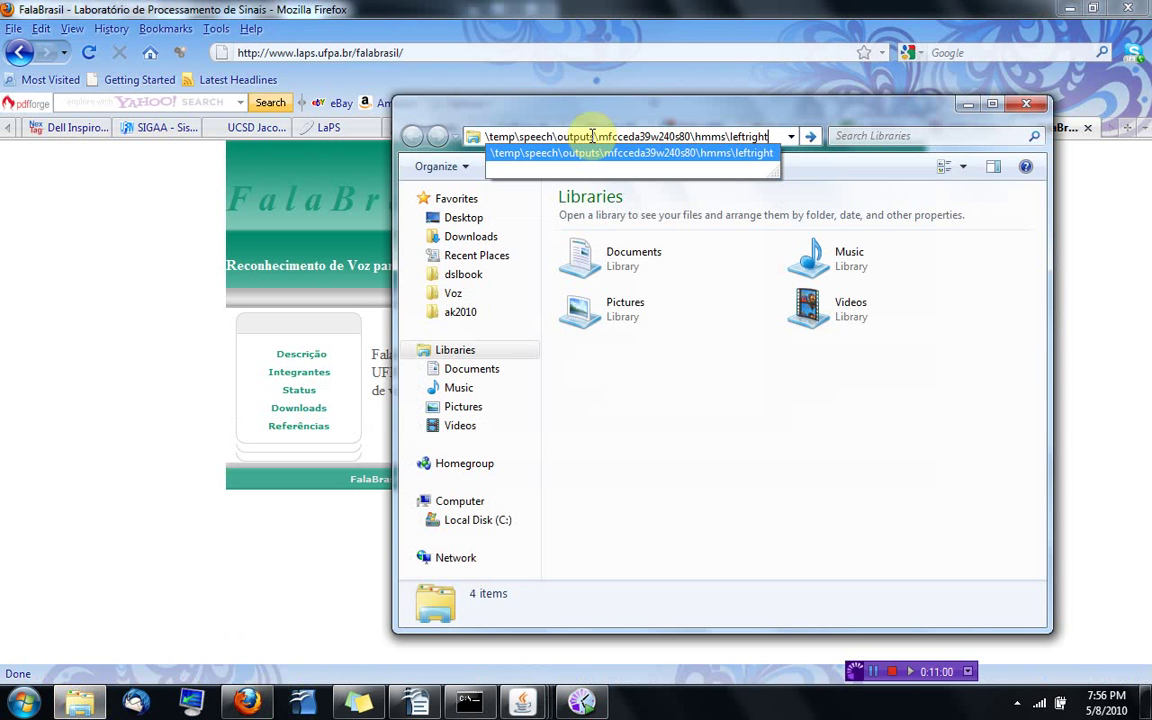
key(Return)
double_click(592, 221)
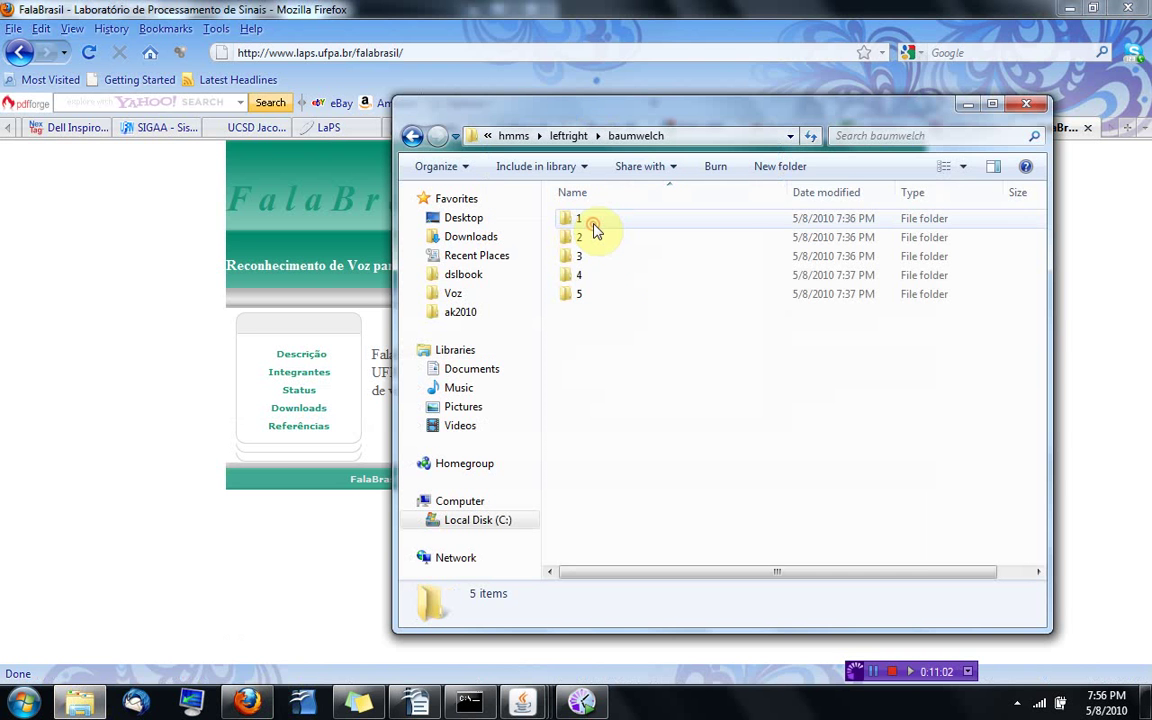
double_click(580, 295)
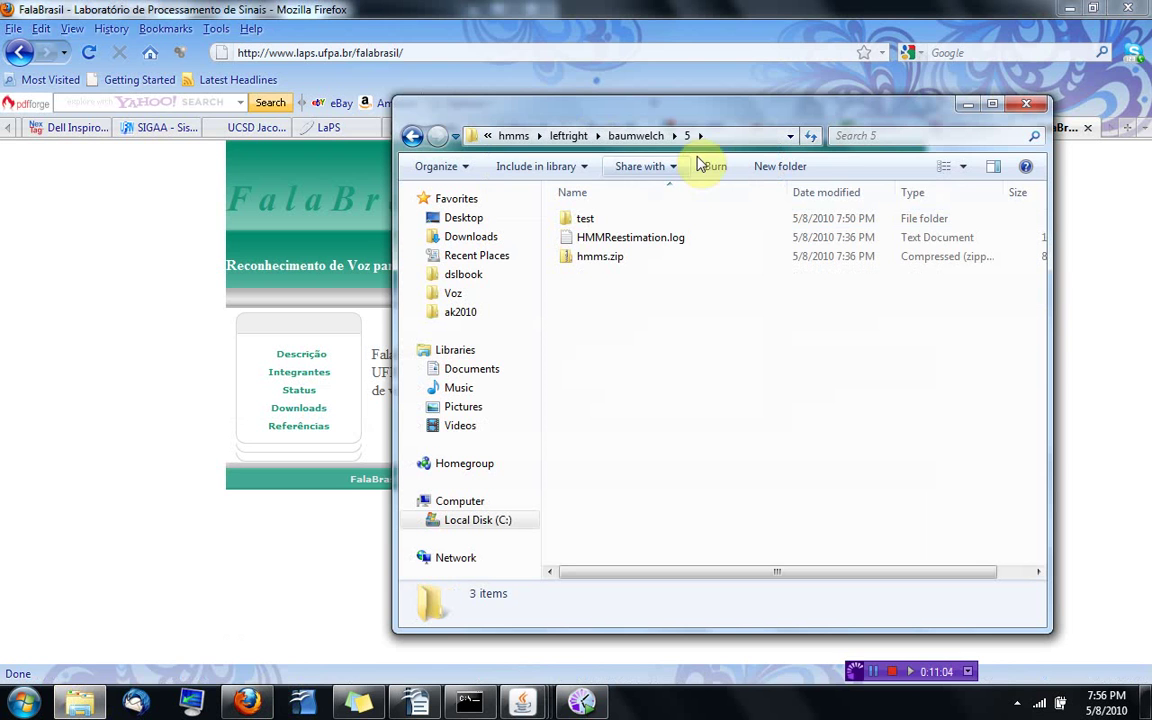
click(731, 135)
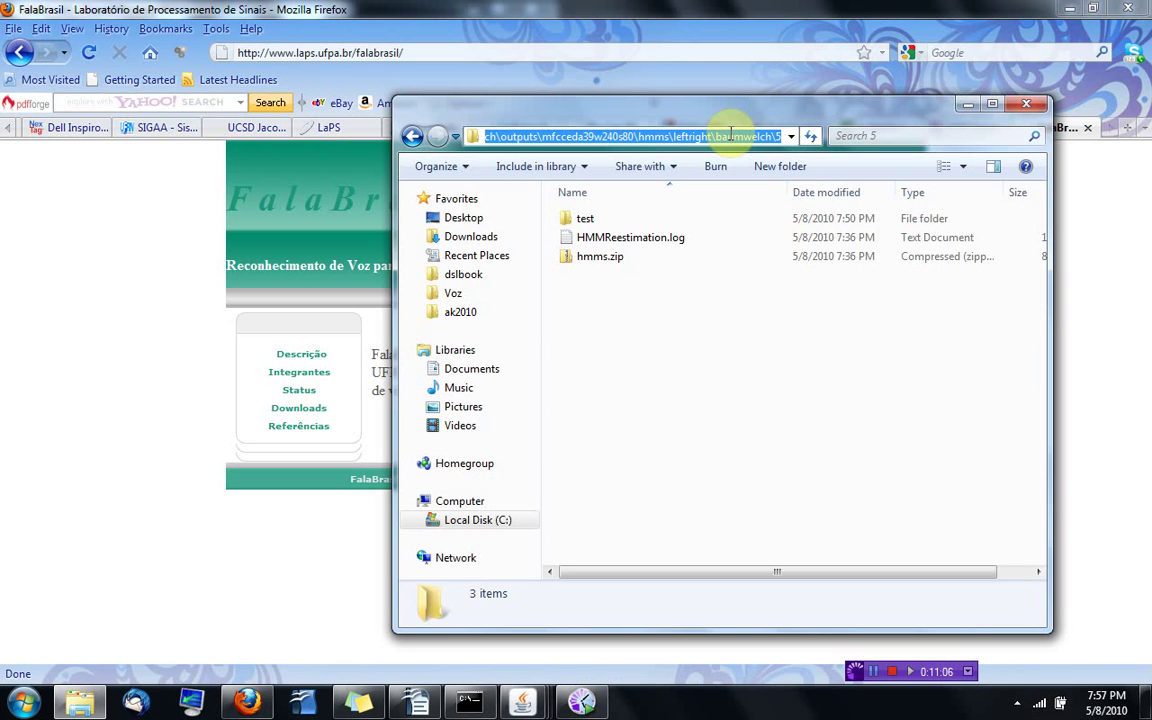
In Spock's chooser, pick hmms.zip from the pasted baumwelch\5 folder as the HMM set.
key(alt+Tab)
key(alt+Tab)
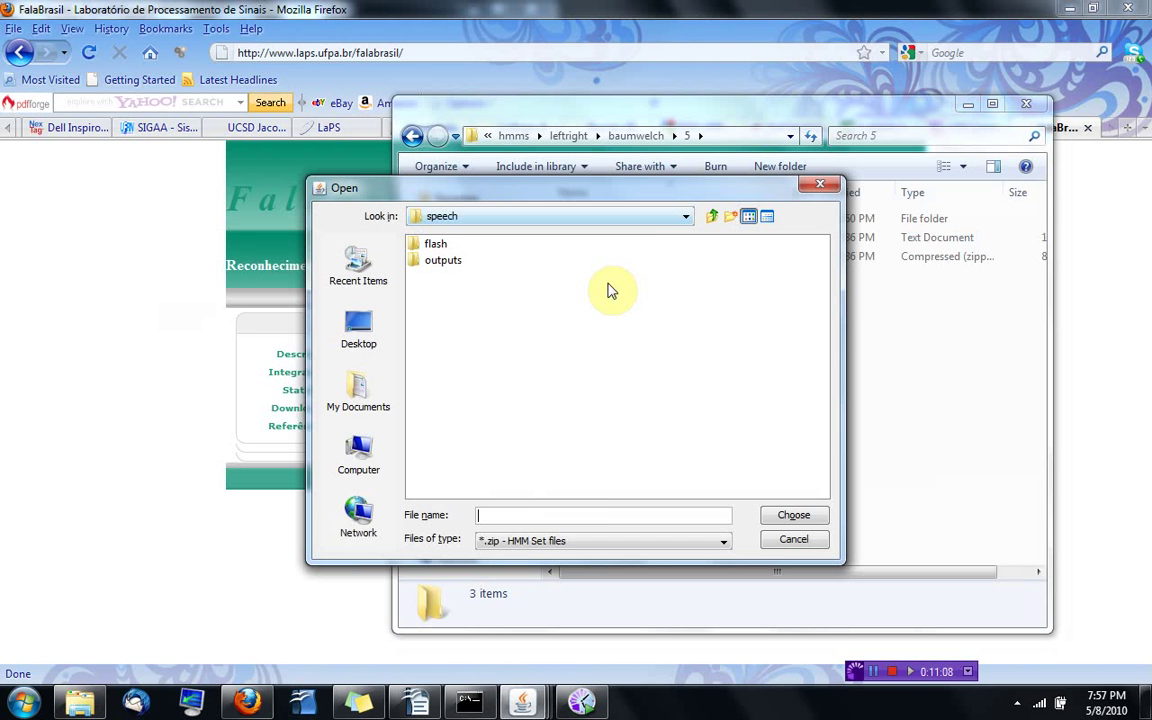
key(ctrl+v)
key(Return)
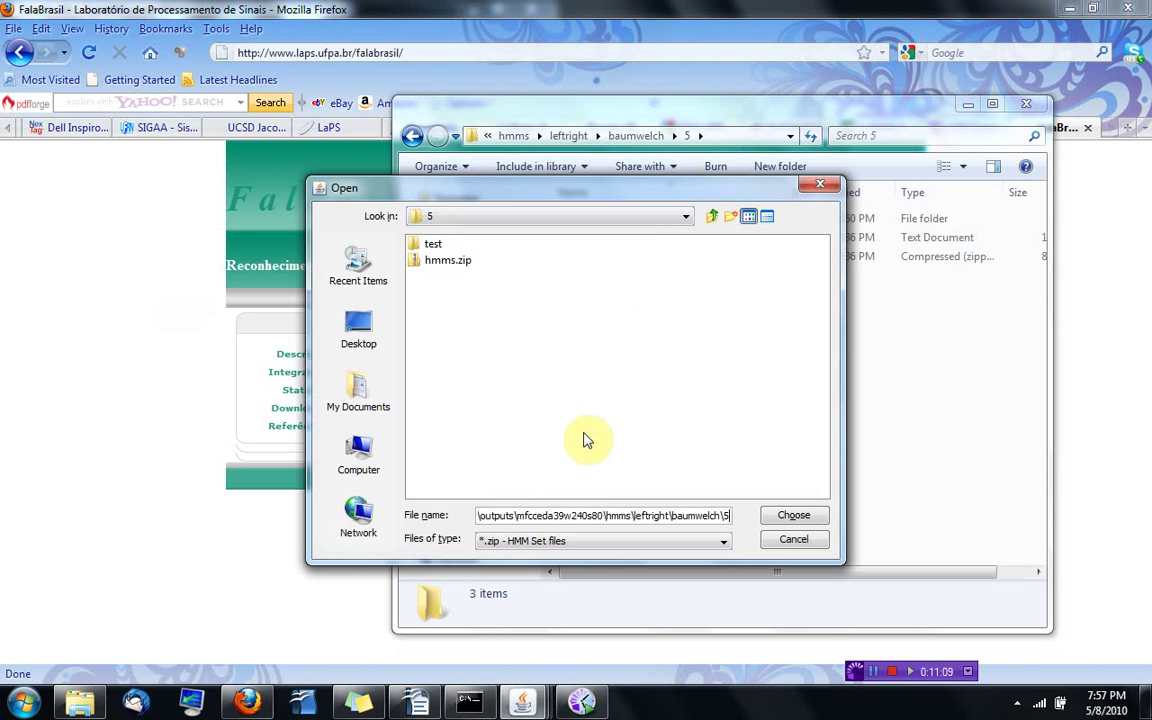
double_click(450, 262)
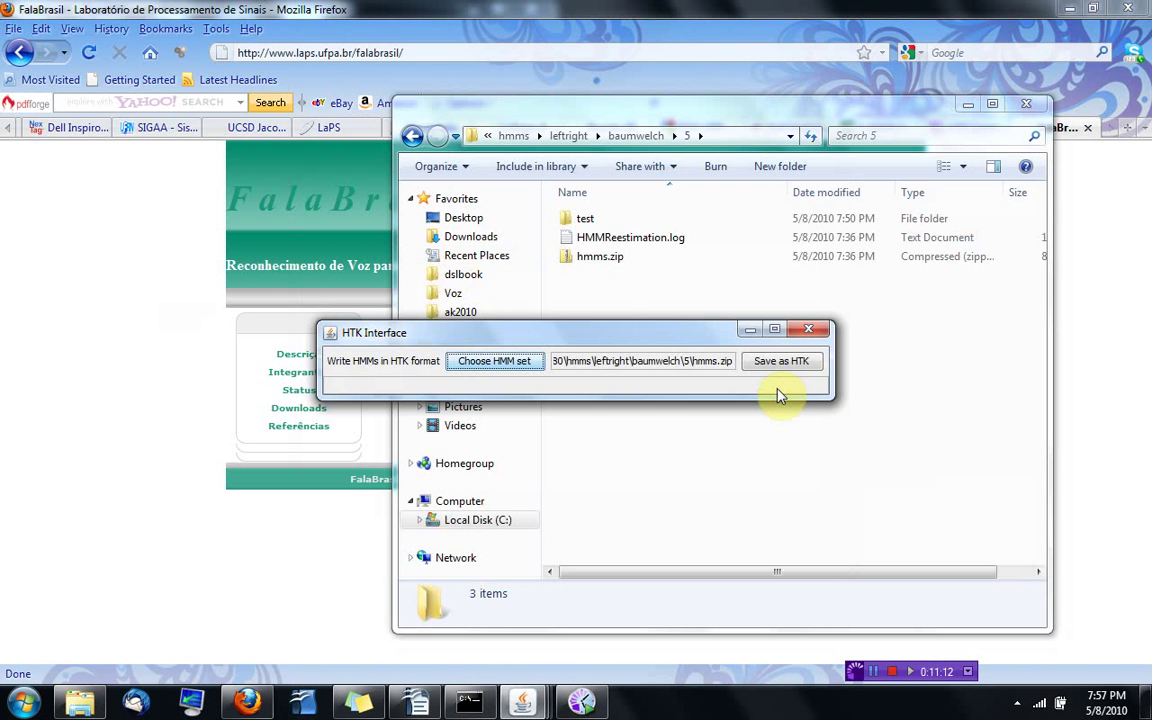
Save the models in HTK format as hmms.txt in the baumwelch\5 folder.
click(794, 364)
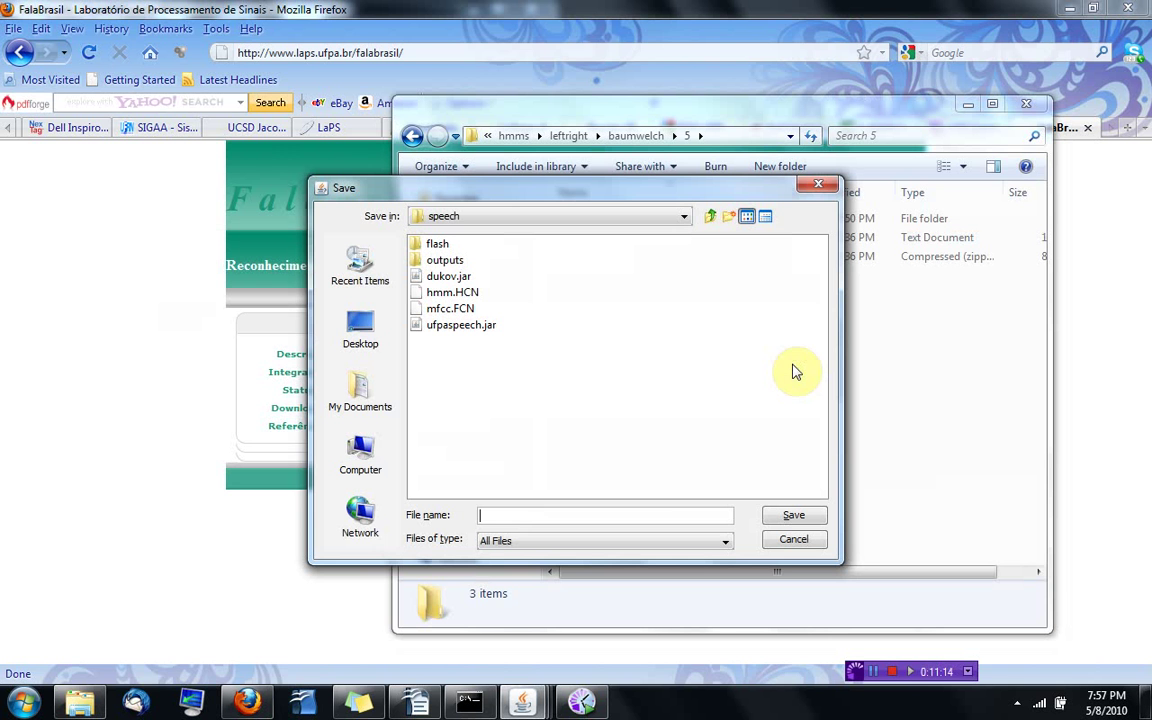
key(ctrl+v)
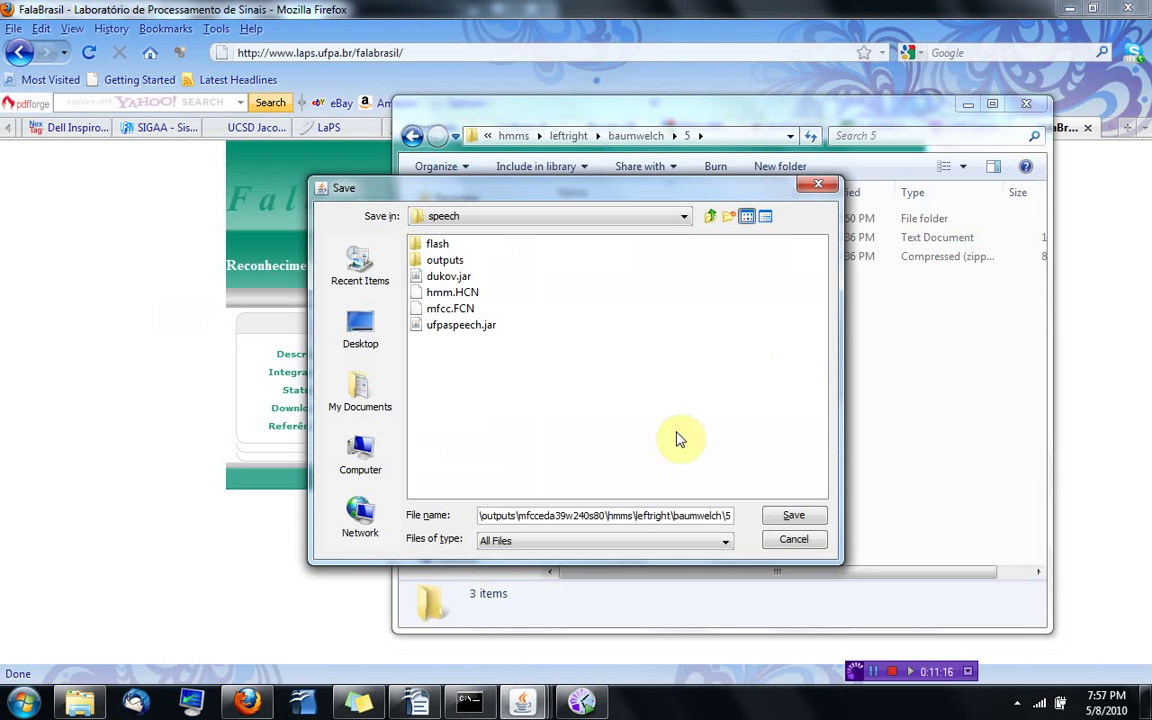
key(Return)
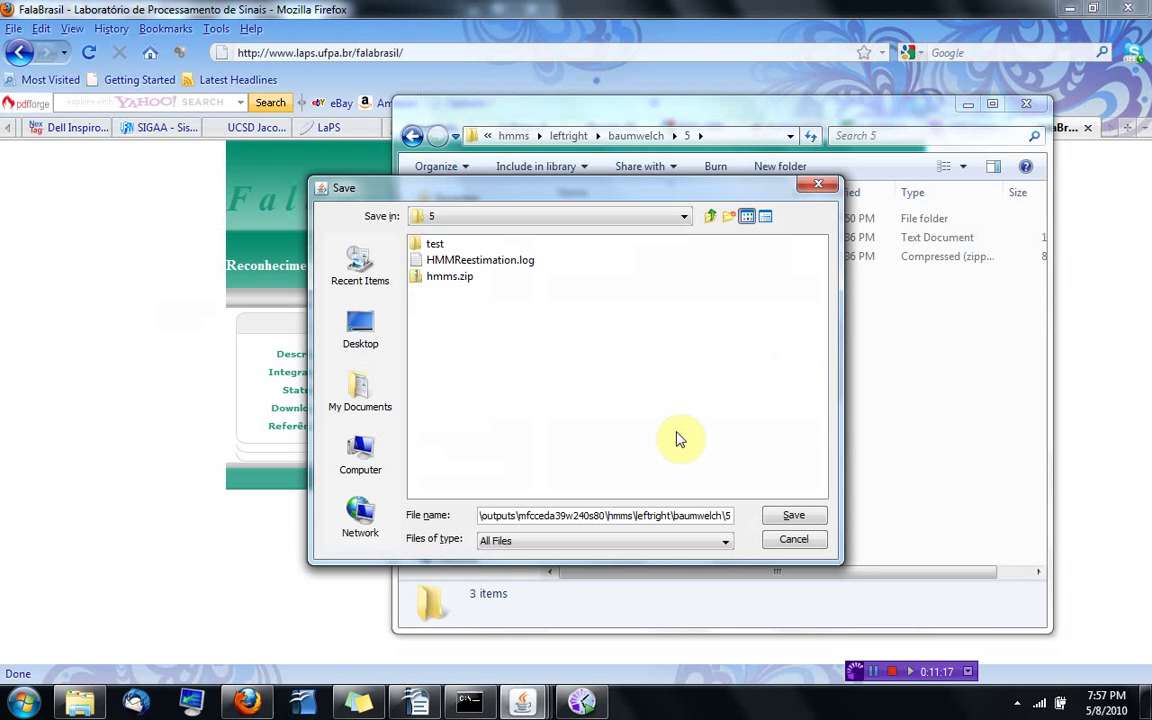
click(443, 280)
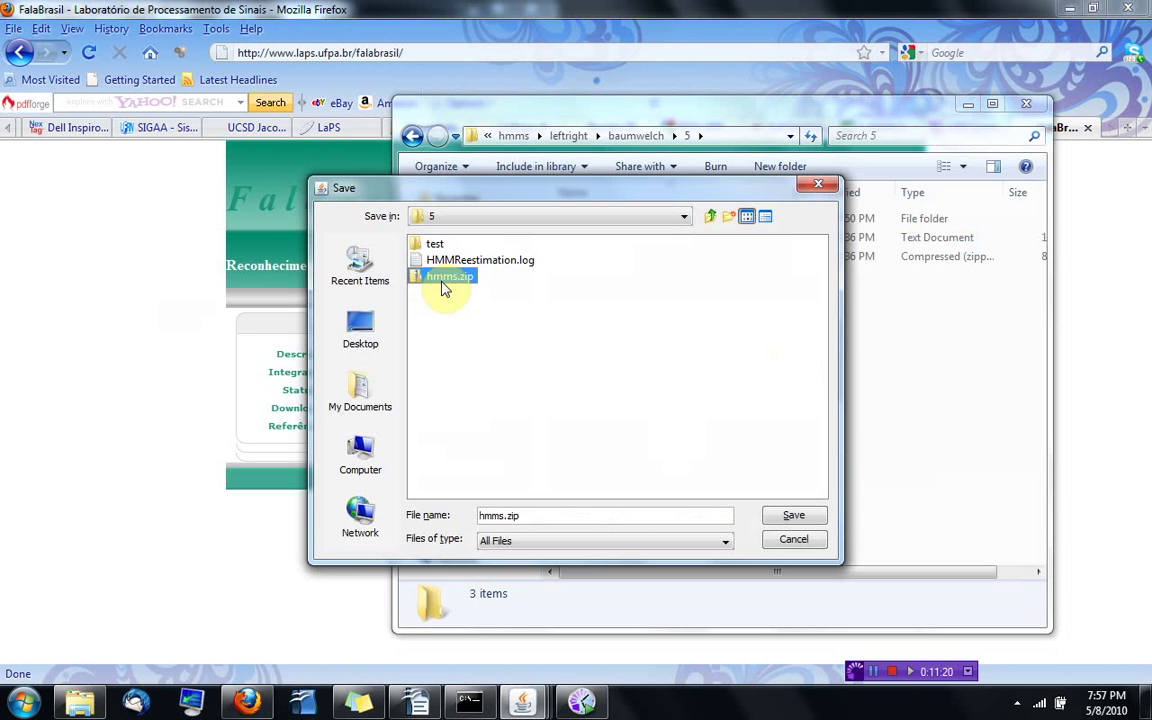
click(541, 513)
key(BackSpace)
key(BackSpace)
key(BackSpace)
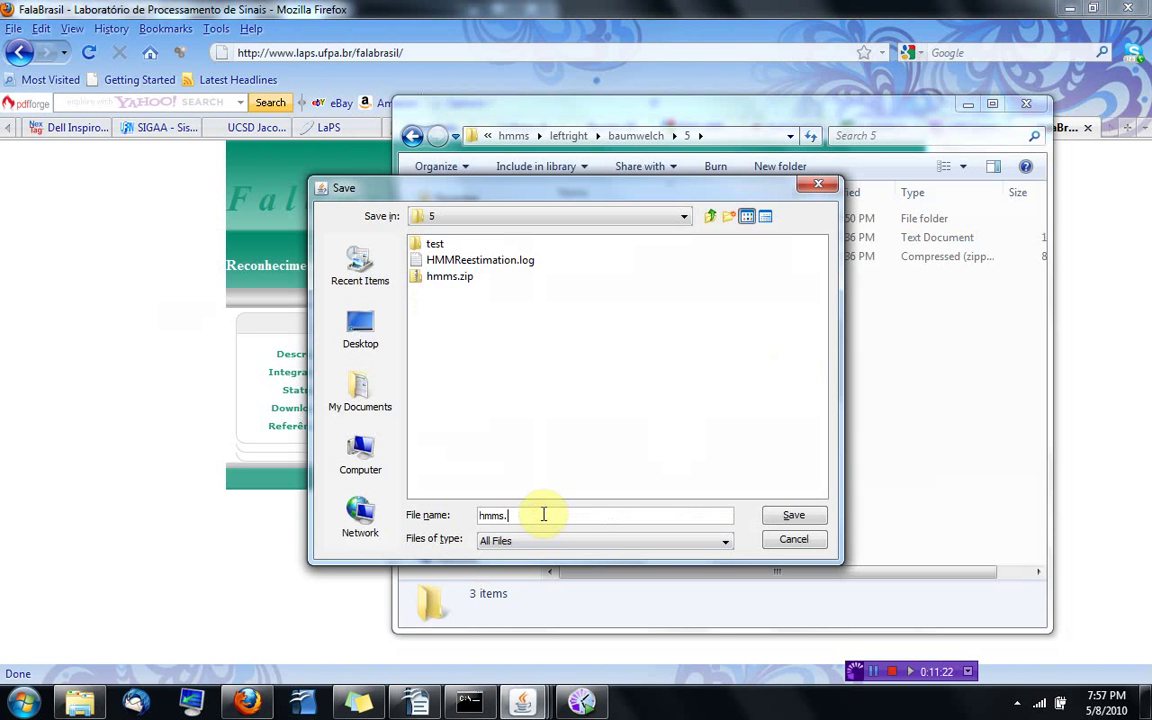
text(txt)
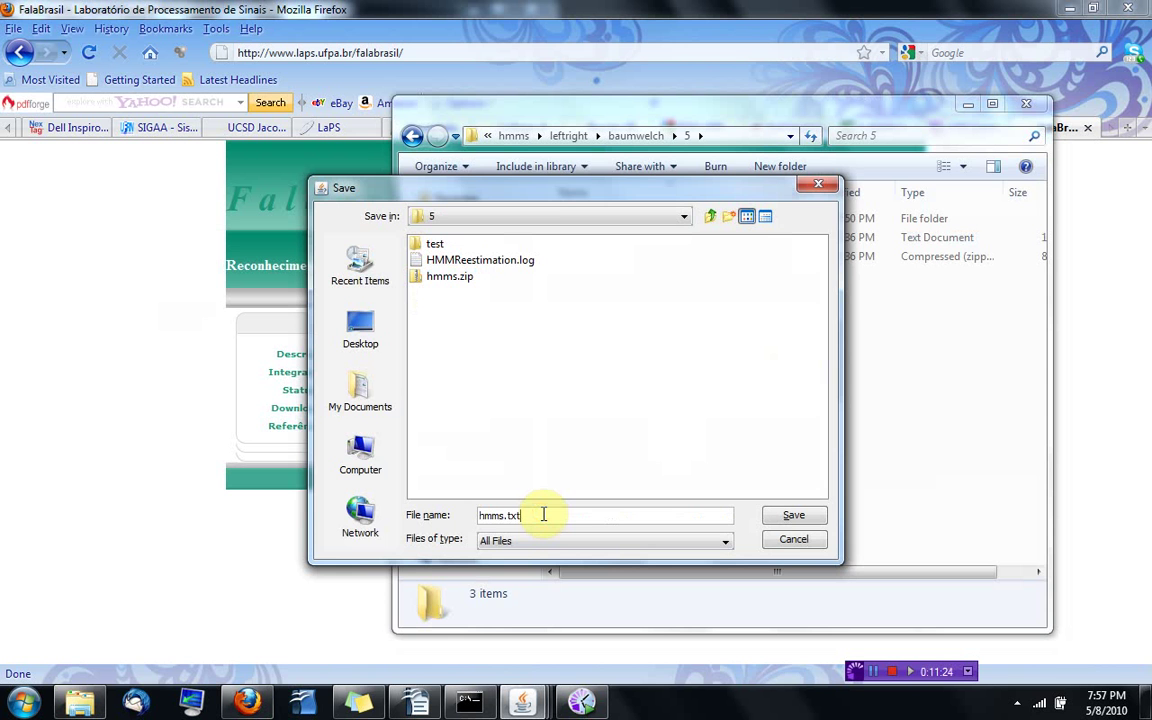
click(791, 517)
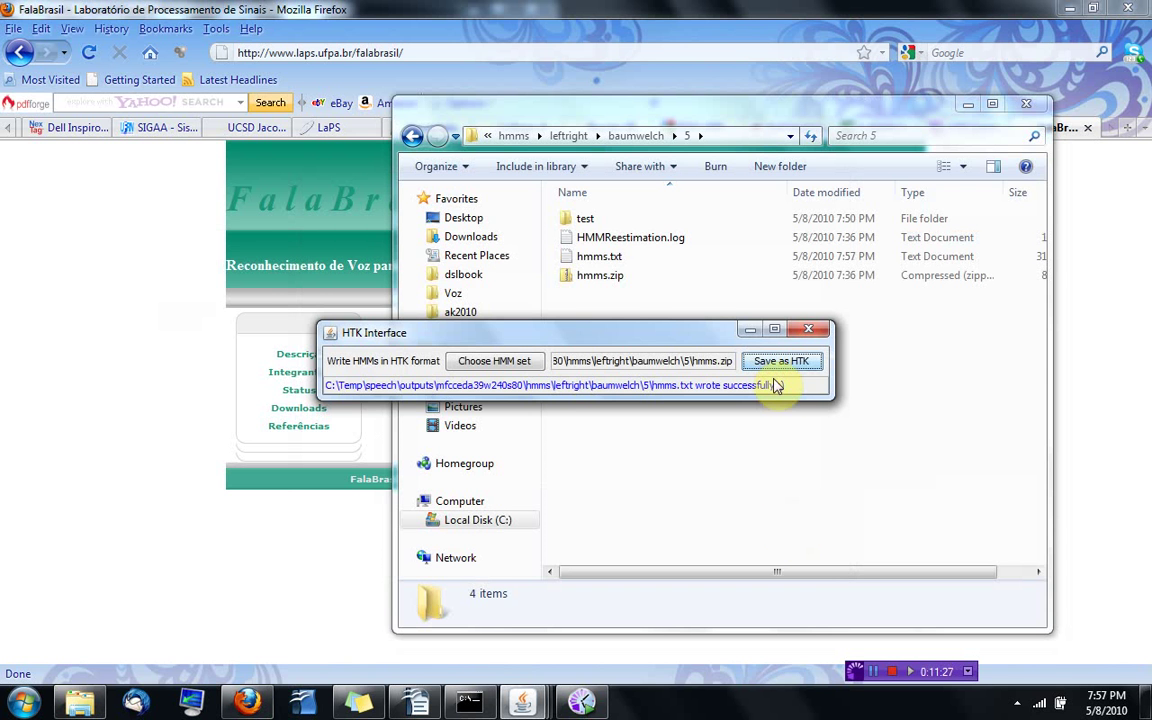
Open hmms.txt in maximized Notepad and page through the ~h "eight" model parameters.
click(810, 331)
double_click(623, 257)
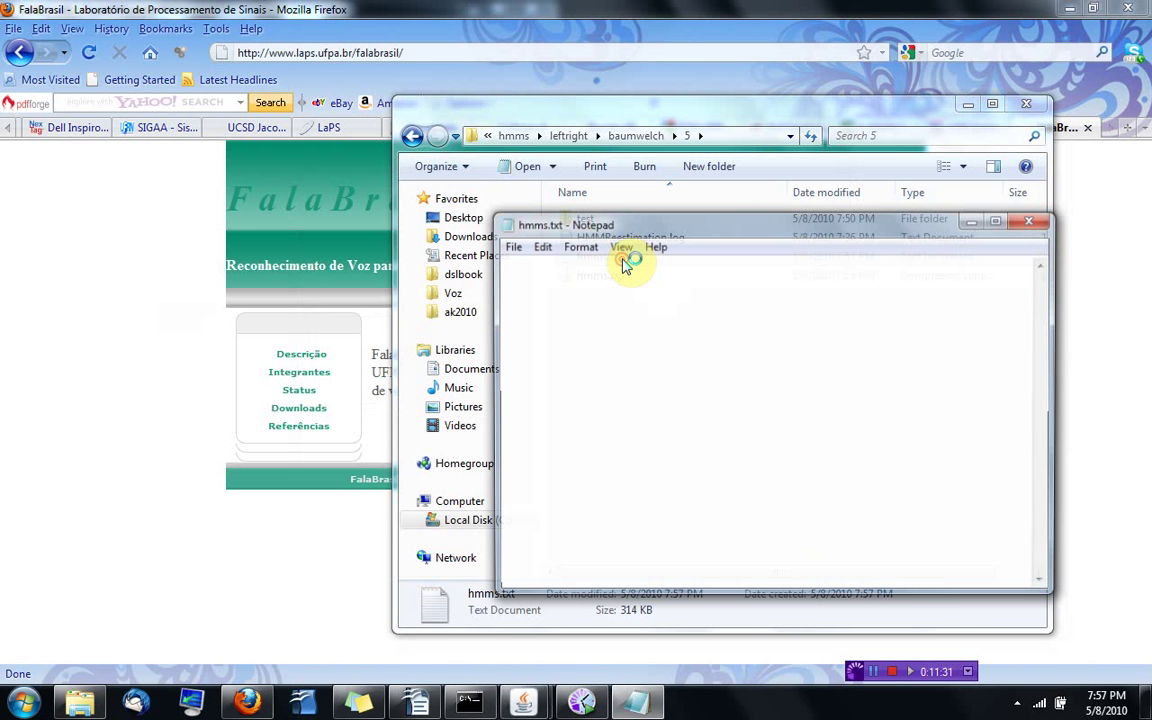
click(1000, 222)
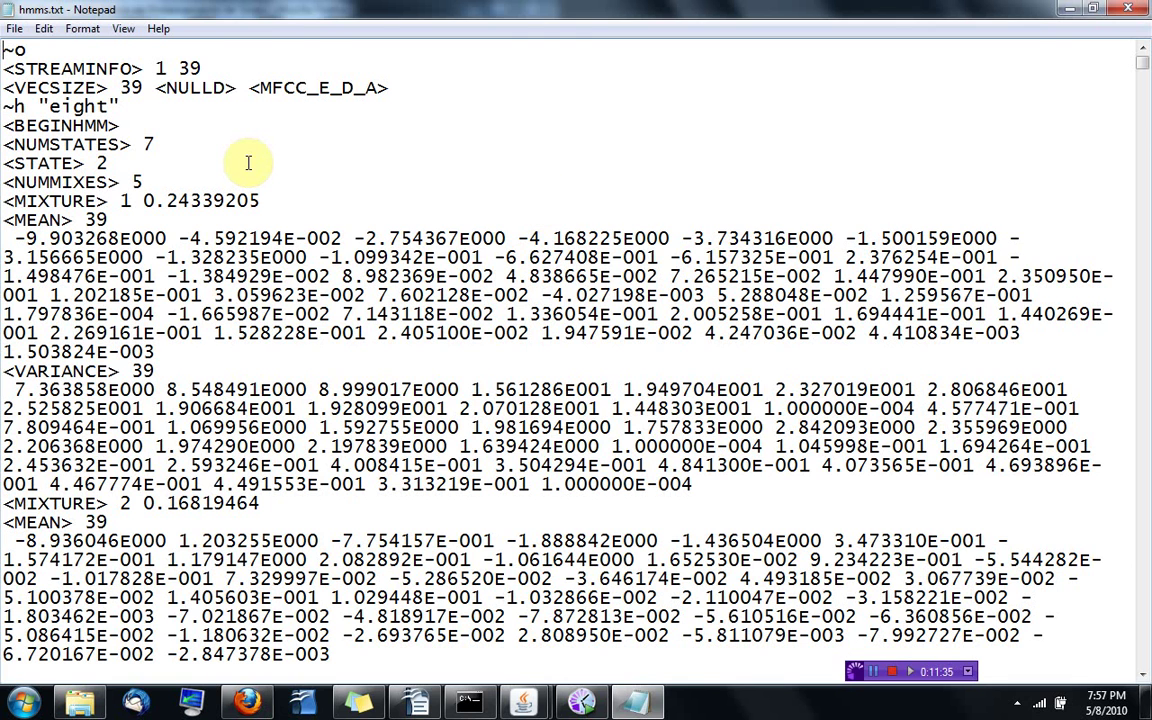
key(Down)
key(Down)
key(Down)
key(shift+End)
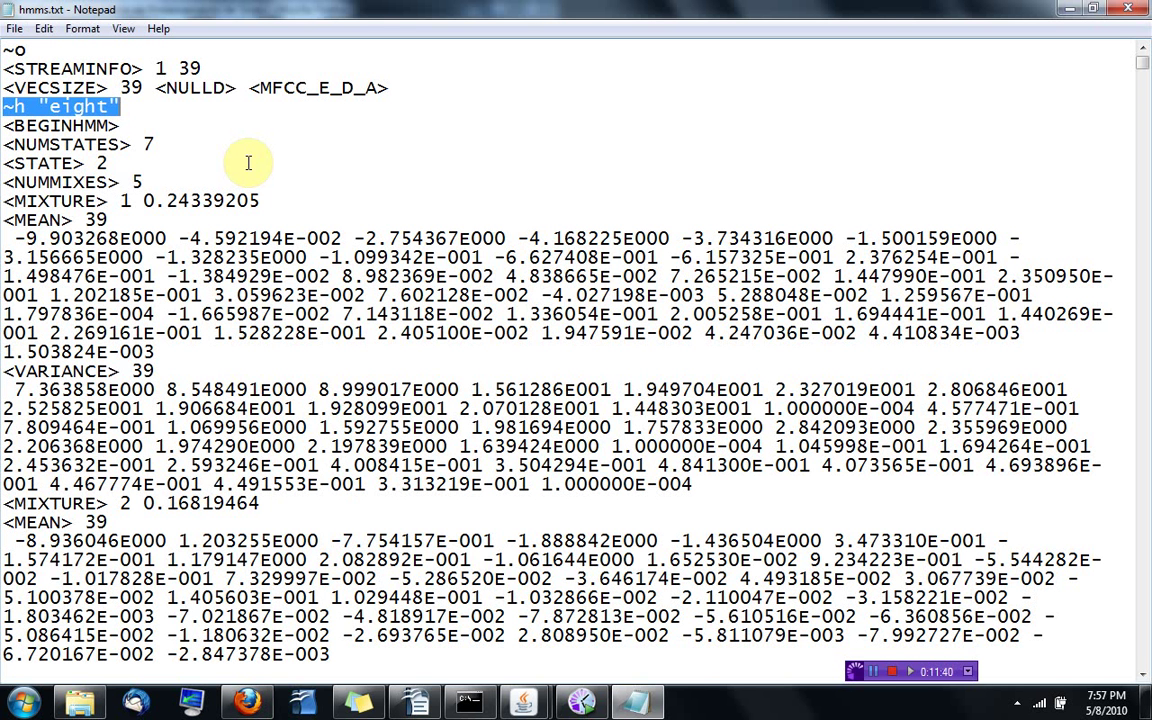
key(Page_Down)
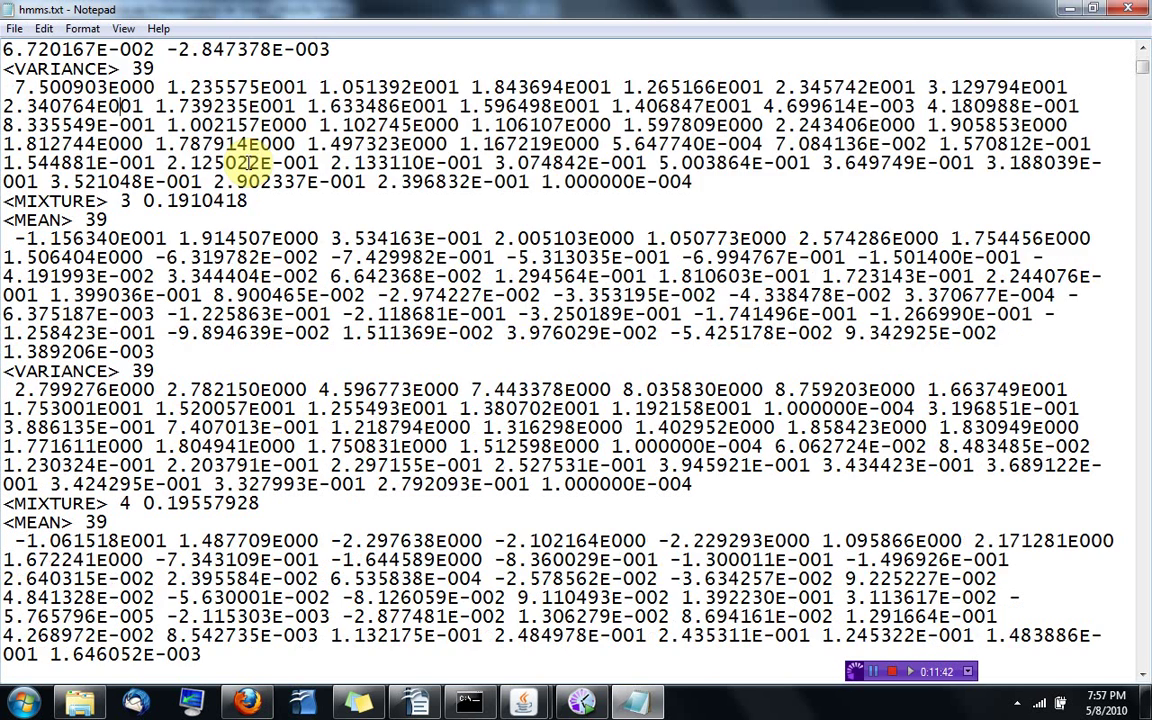
key(Page_Down)
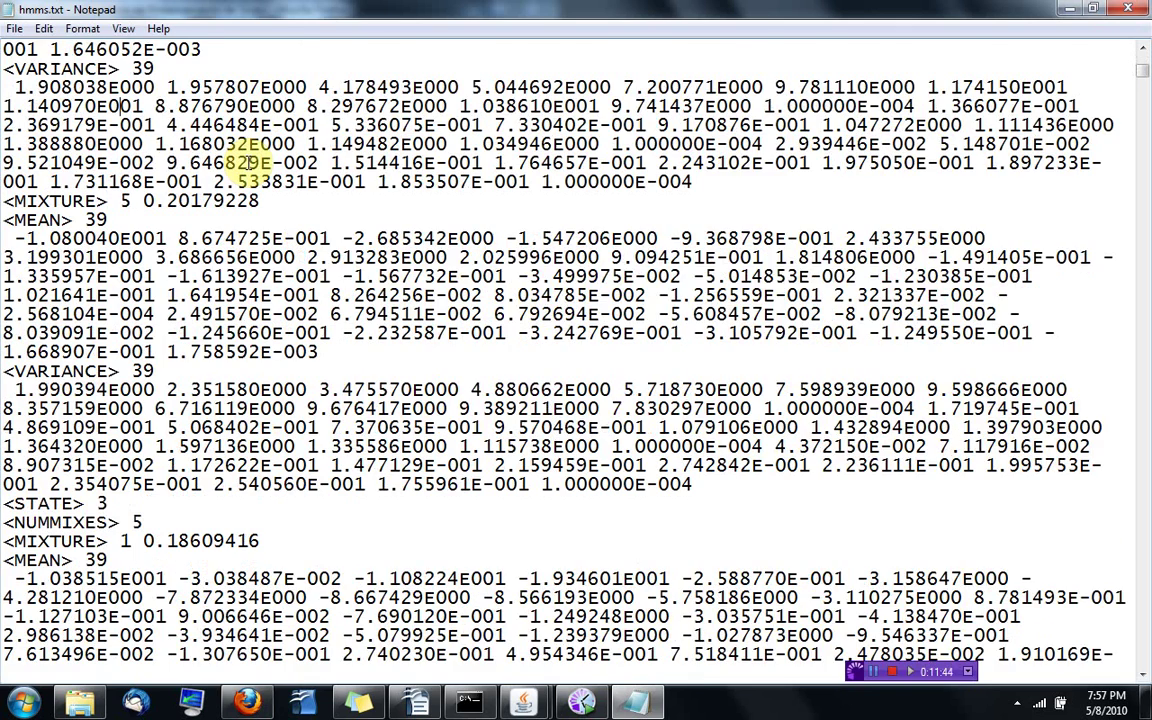
key(Page_Down)
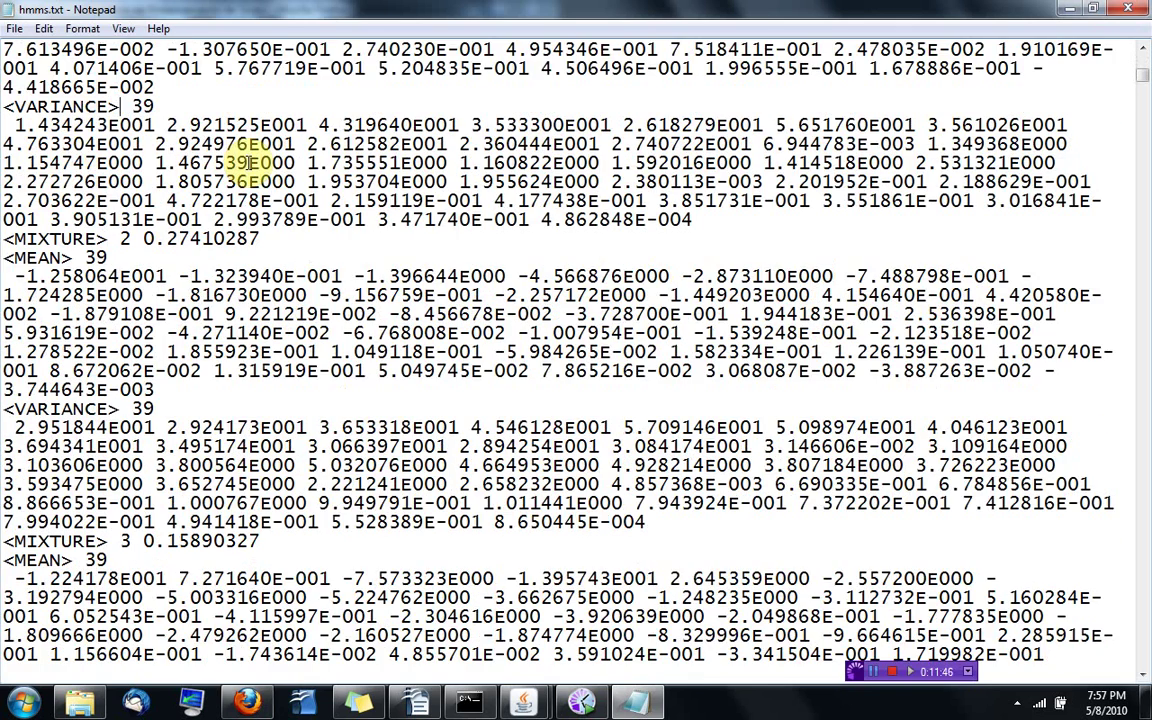
key(Page_Down)
key(Page_Down)
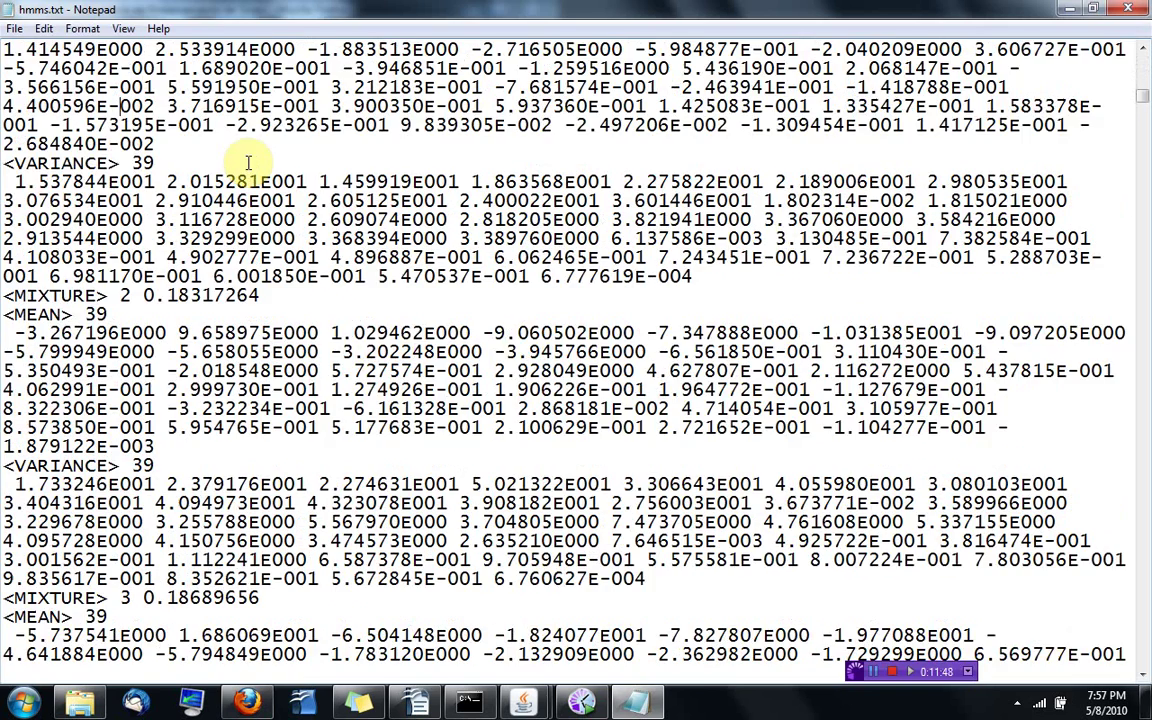
key(Page_Down)
Search for ~h to jump to the next model headers, "five" and "four".
key(ctrl+f)
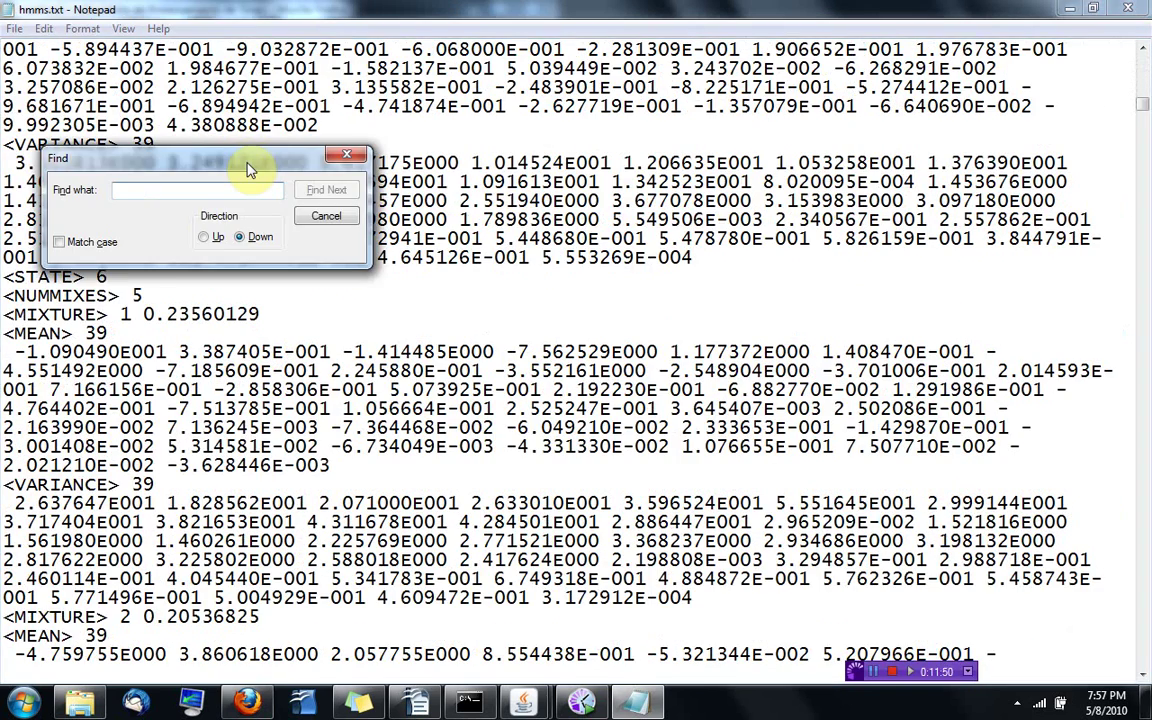
text(~h)
key(Return)
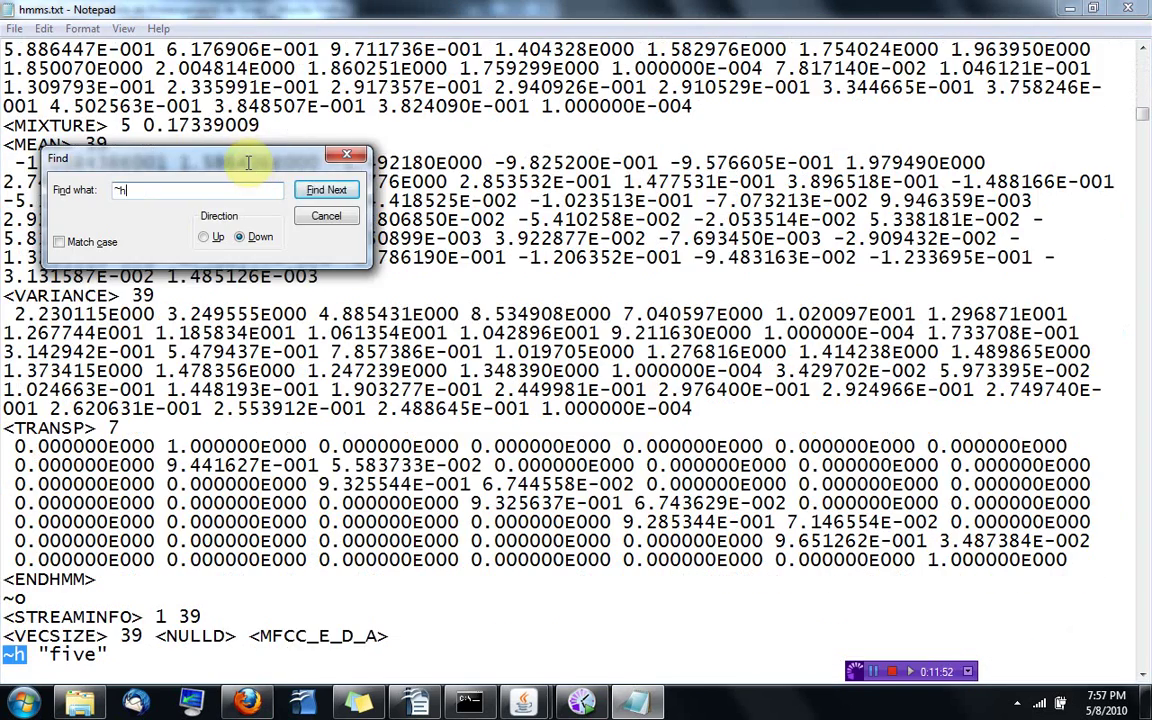
key(Return)
key(Escape)
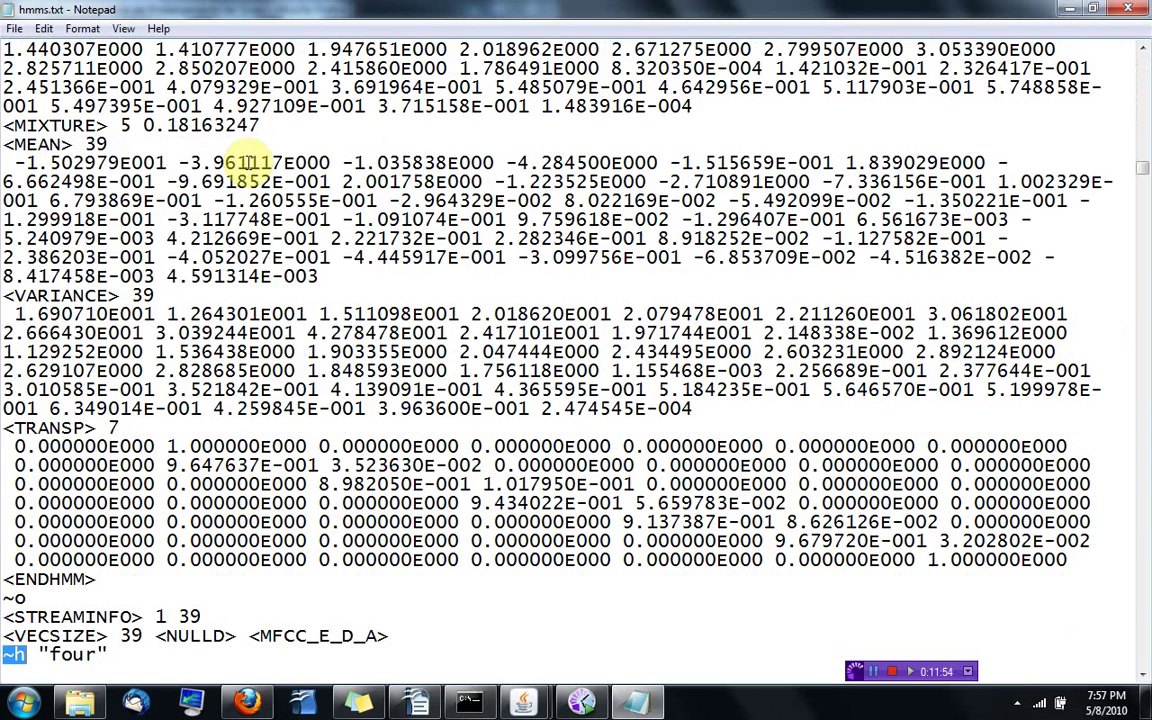
key(Down)
key(Down)
key(Down)
key(Down)
key(Down)
key(Down)
key(Down)
key(Down)
key(Down)
key(Down)
key(Down)
key(Down)
key(Down)
key(Down)
key(Down)
key(Down)
key(Down)
key(Down)
key(Down)
key(Down)
key(Down)
key(Down)
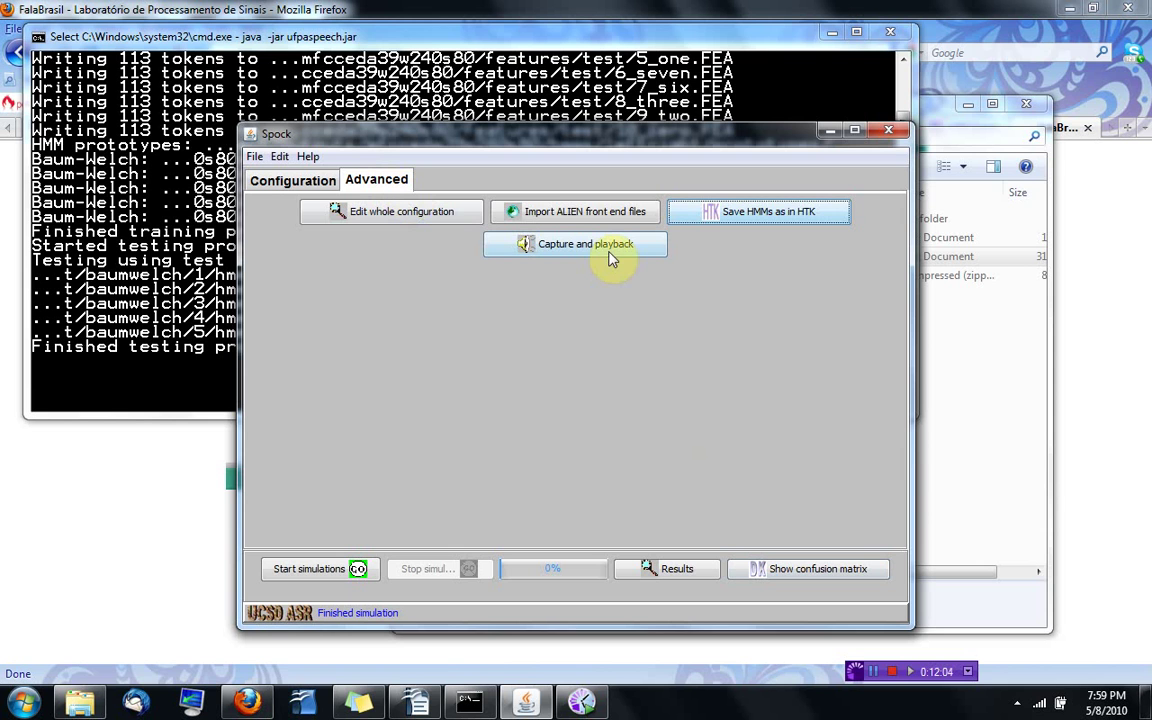
click(304, 189)
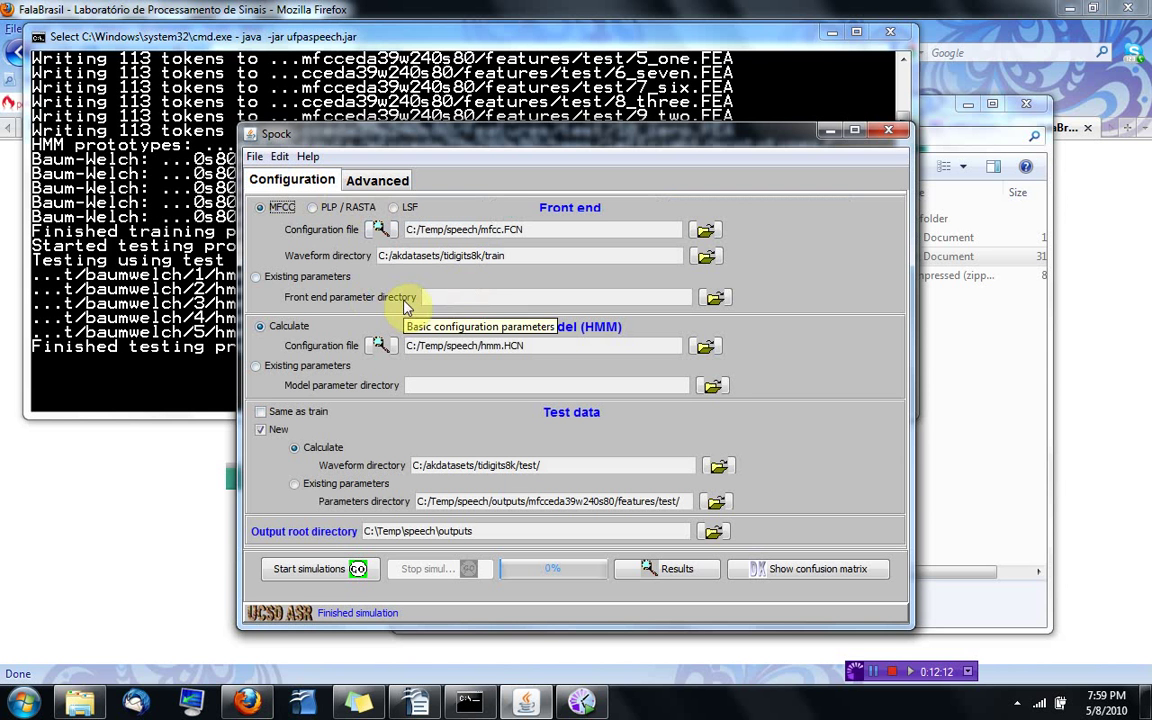
click(384, 189)
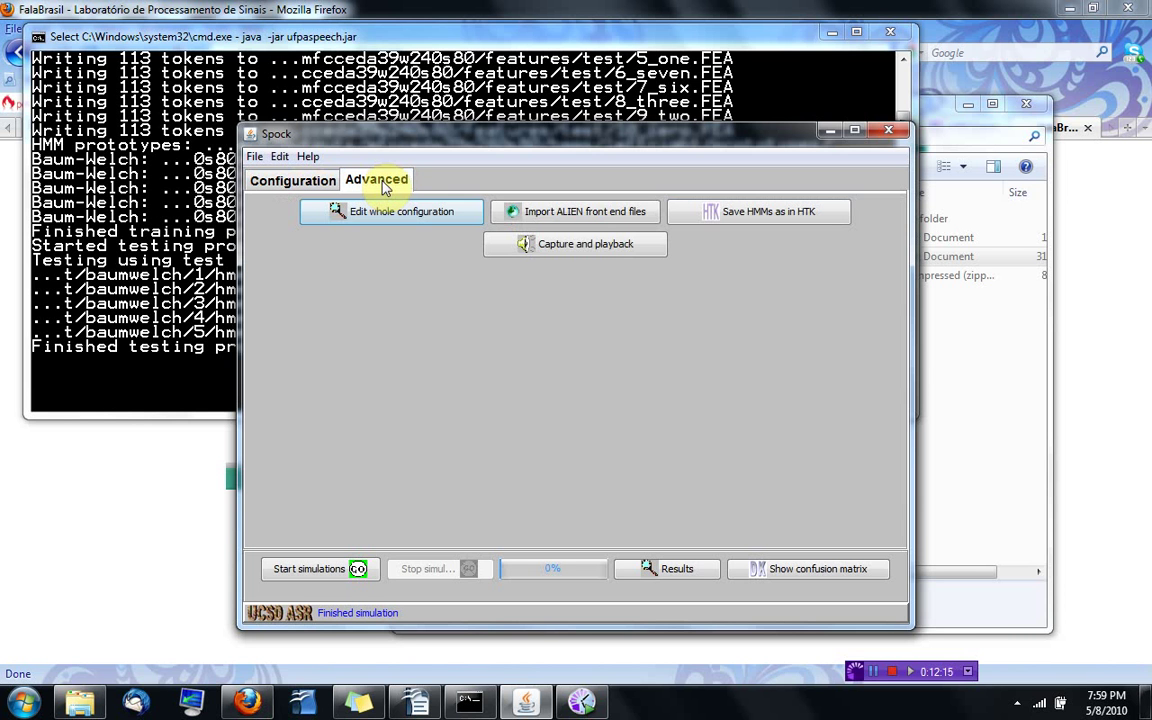
click(590, 250)
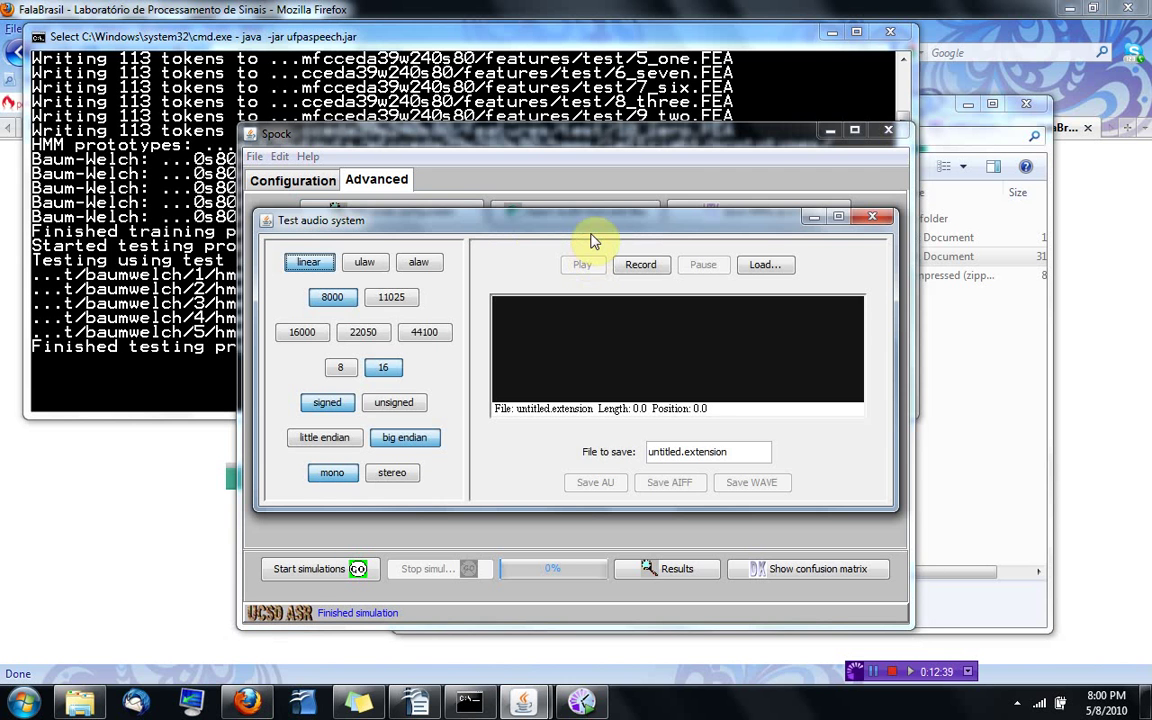
click(641, 270)
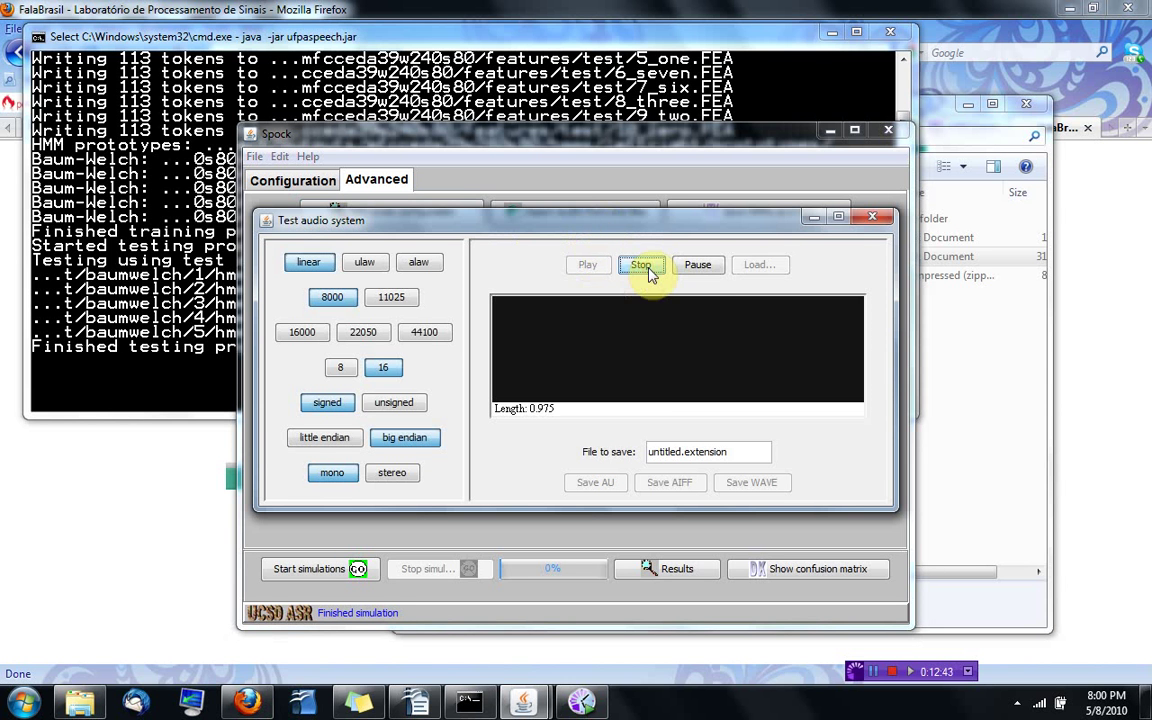
click(697, 266)
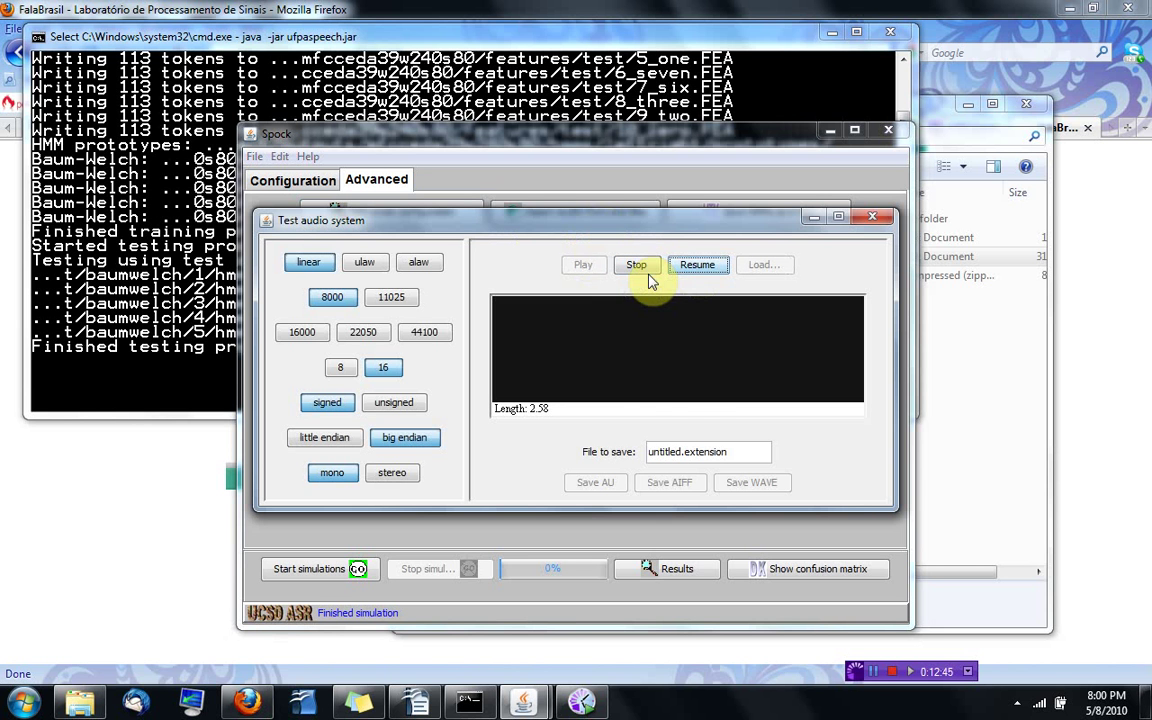
click(646, 272)
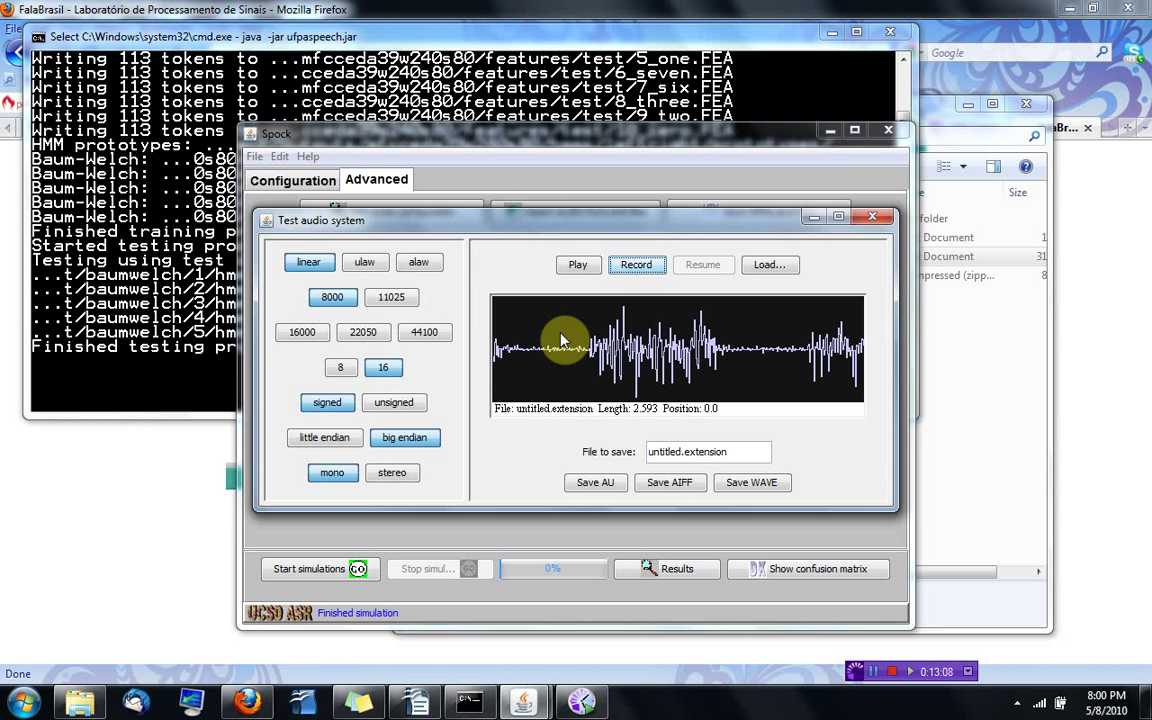
click(872, 216)
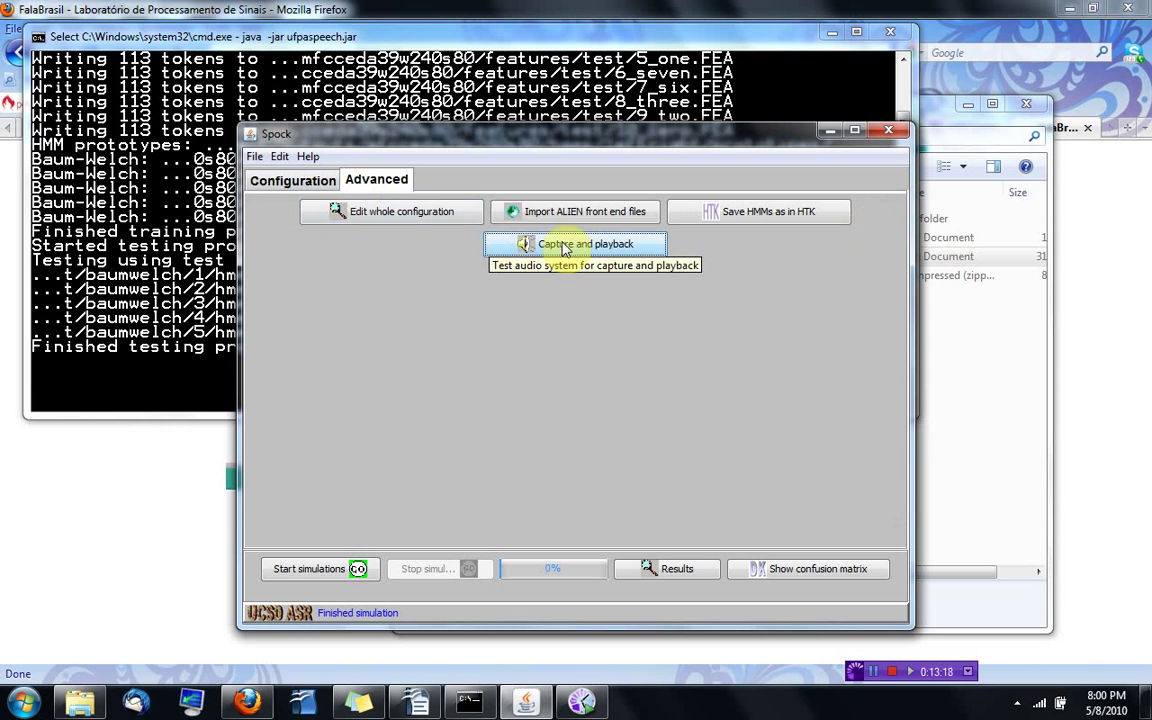
Close Spock and list the C:\Temp\speech folder with dir to find dukov.jar.
click(887, 132)
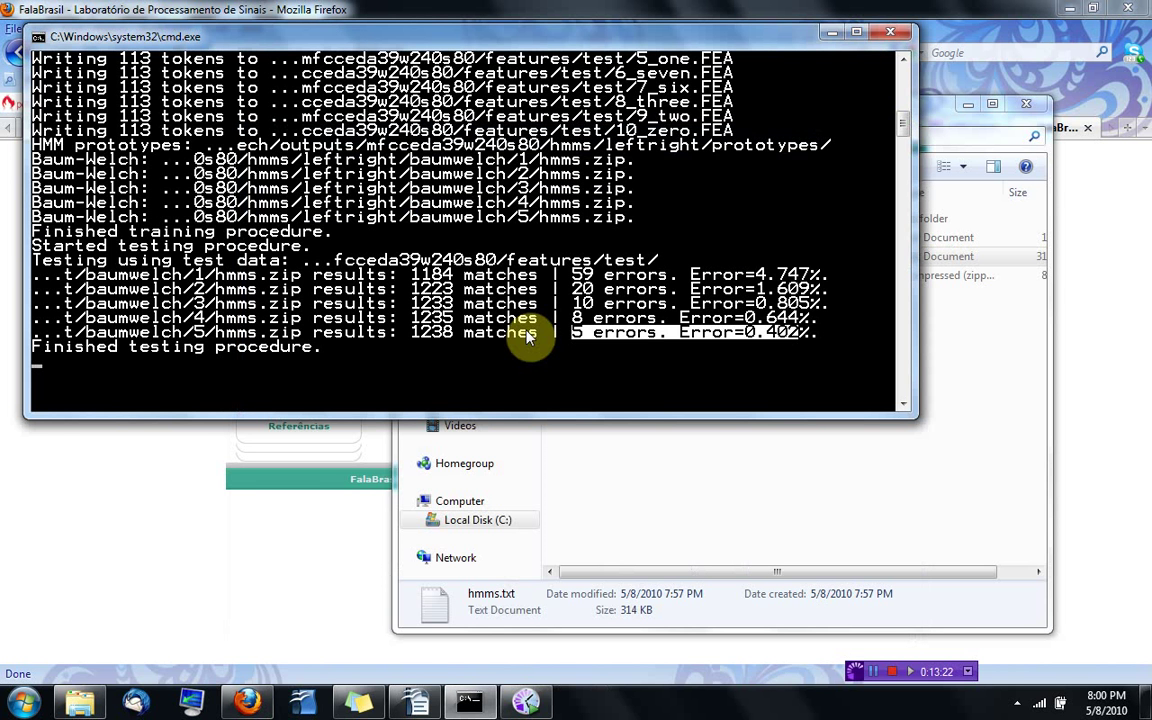
key(Return)
key(Return)
text(di)
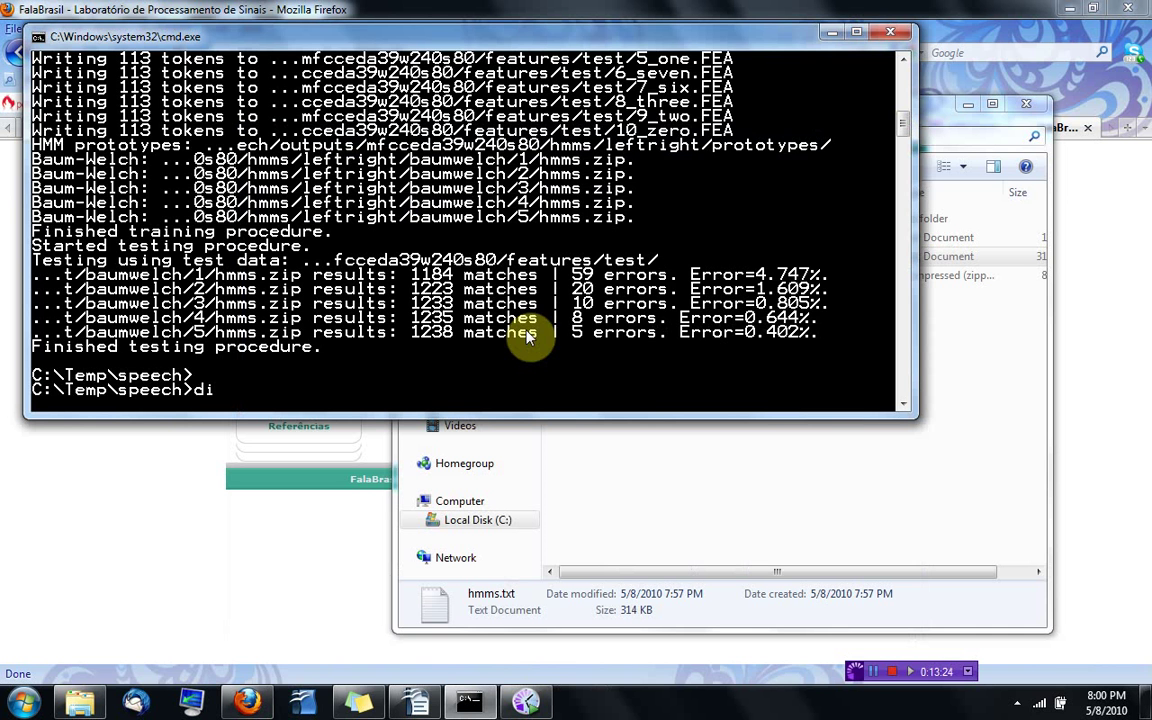
text(r)
key(Return)
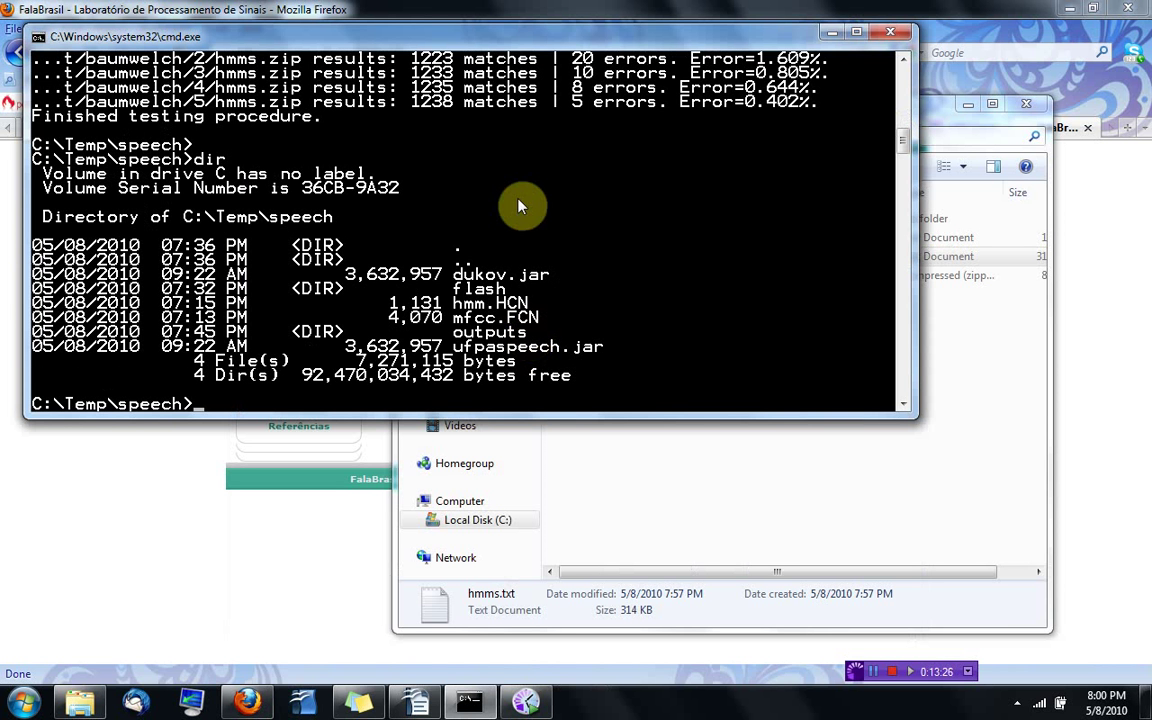
drag(455, 274, 549, 277)
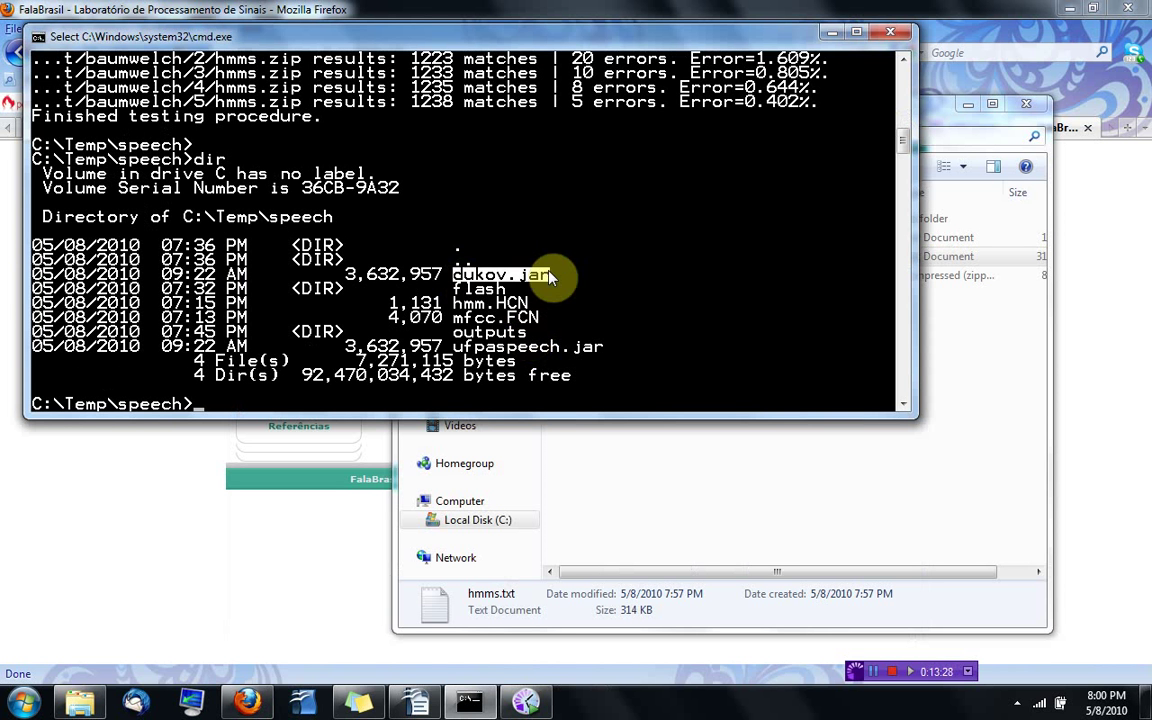
key(Return)
Run java -jar dukov.jar from the console to launch Dukov.
text(java)
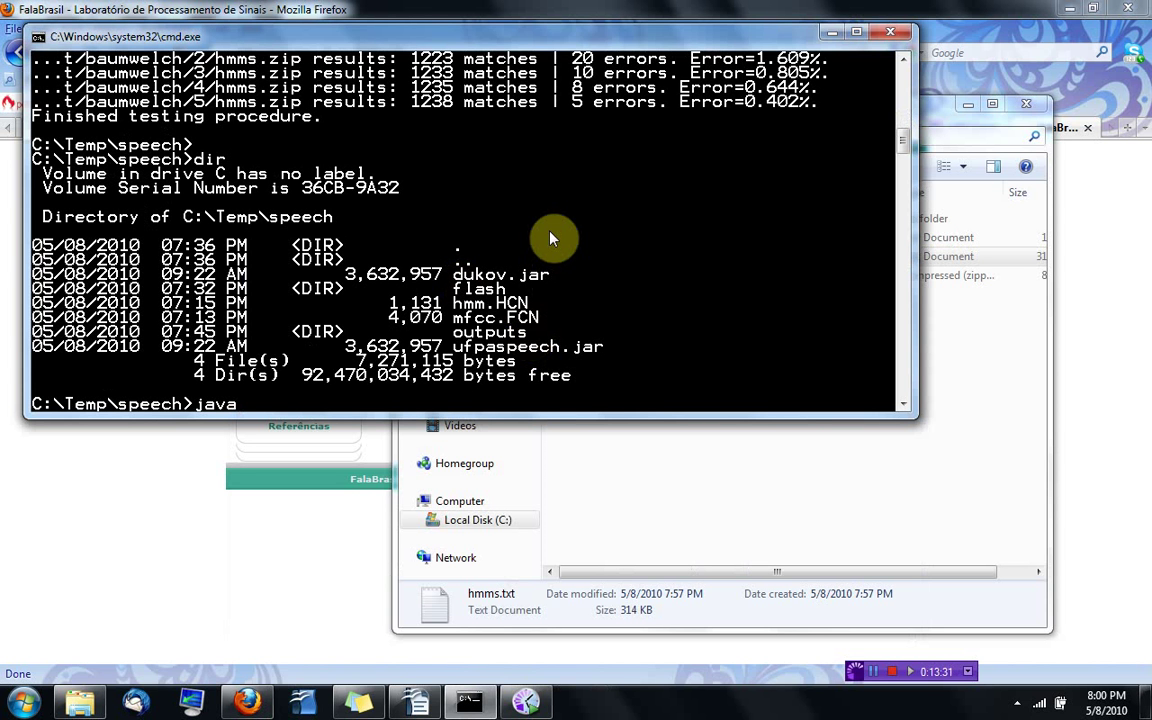
text( -jav)
key(BackSpace)
text(r du)
key(Tab)
key(Return)
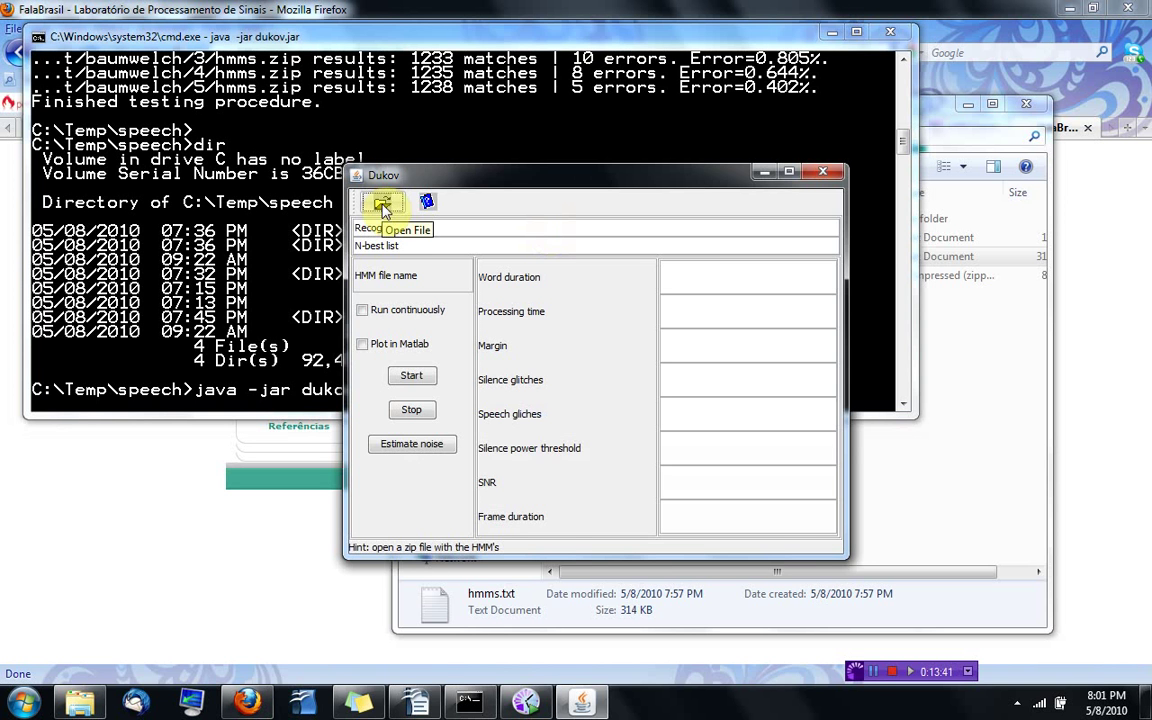
Load hmms.zip from the baumwelch\5 folder into Dukov, pasting the path copied from Explorer.
click(383, 205)
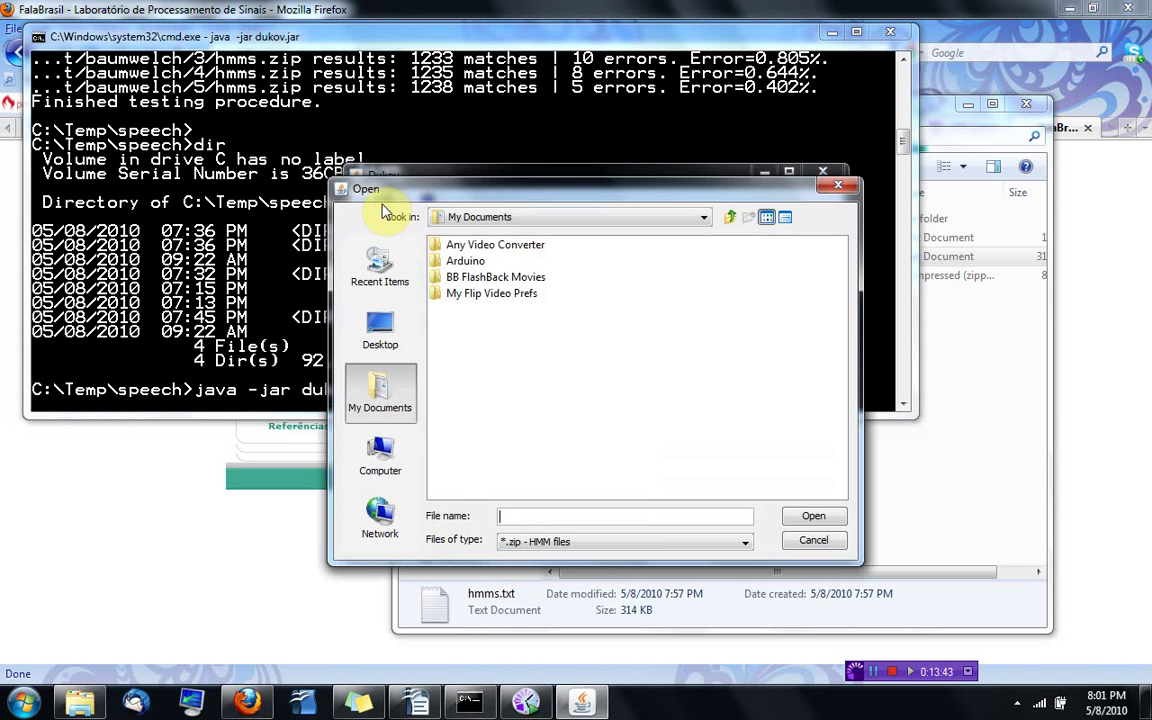
key(alt+Tab)
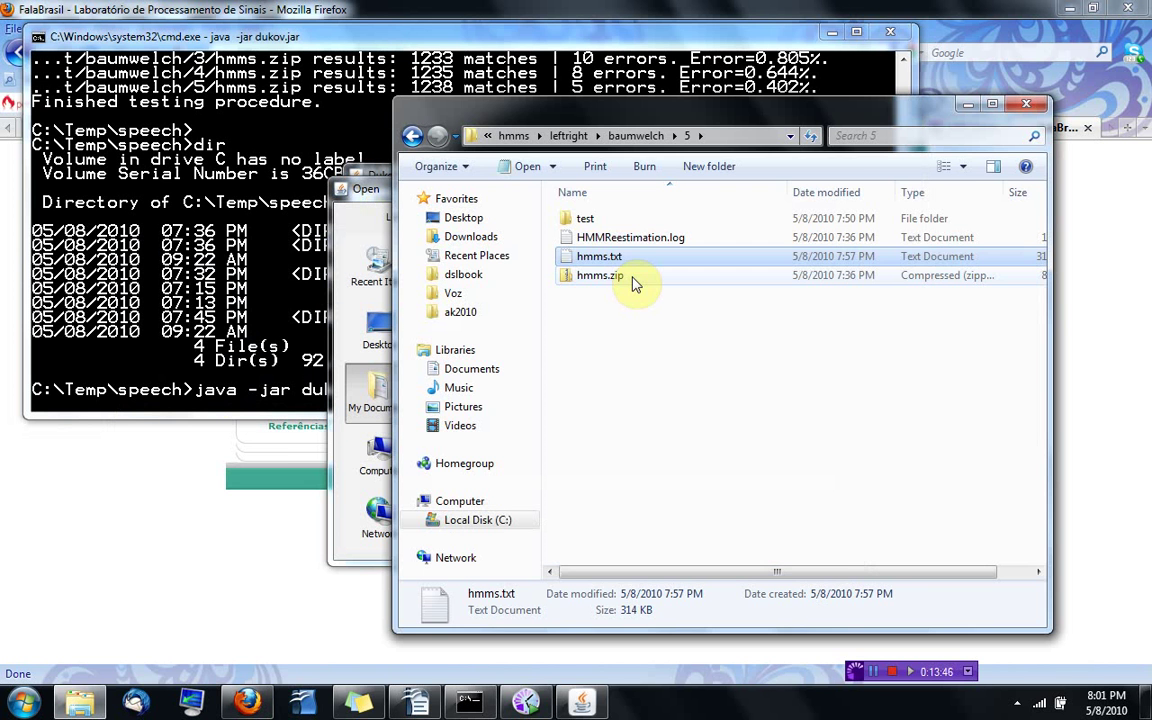
click(719, 137)
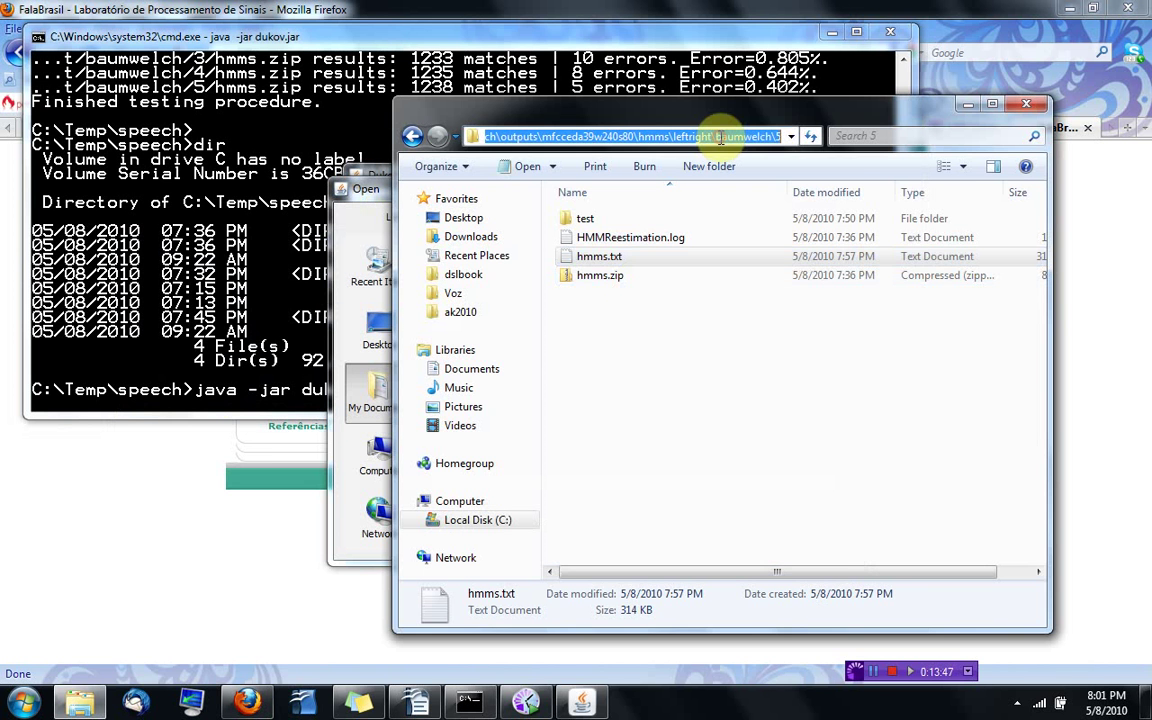
key(alt+Tab)
key(ctrl+v)
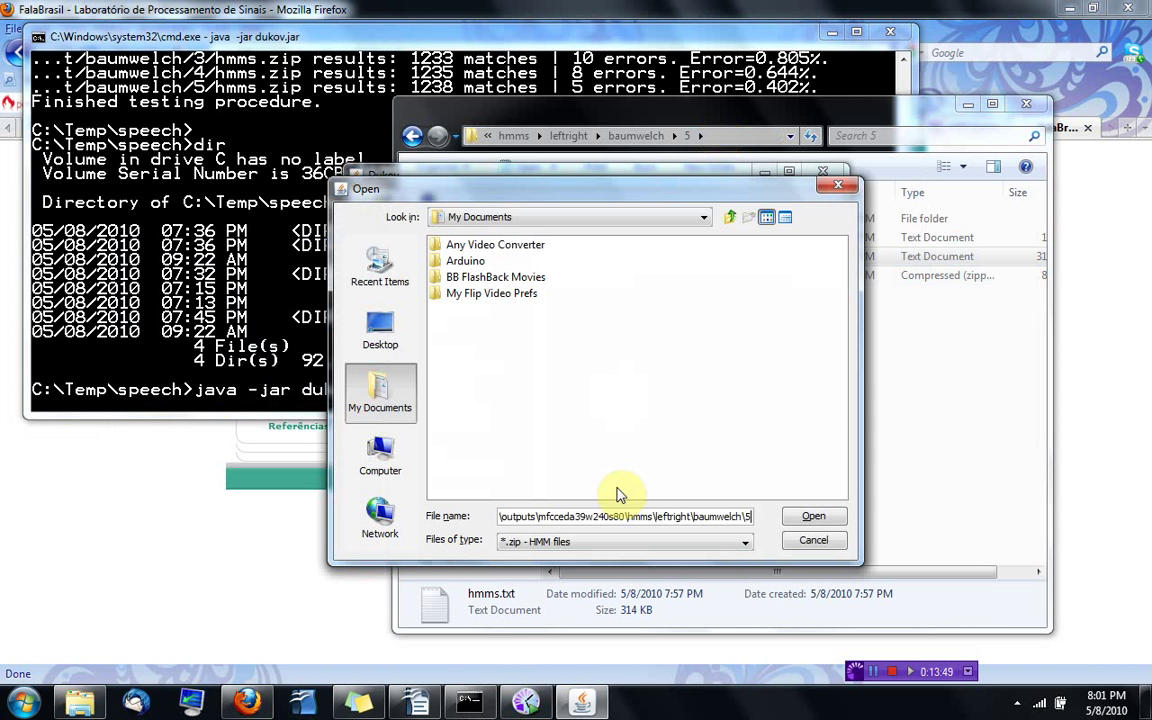
key(Return)
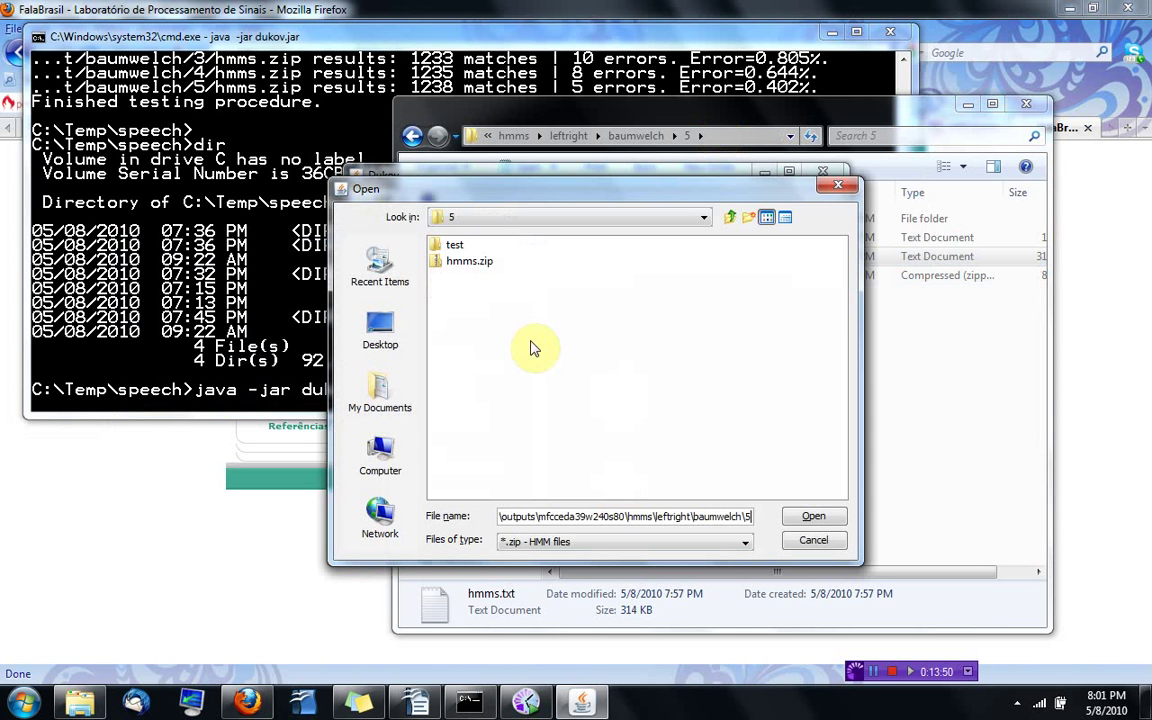
double_click(483, 268)
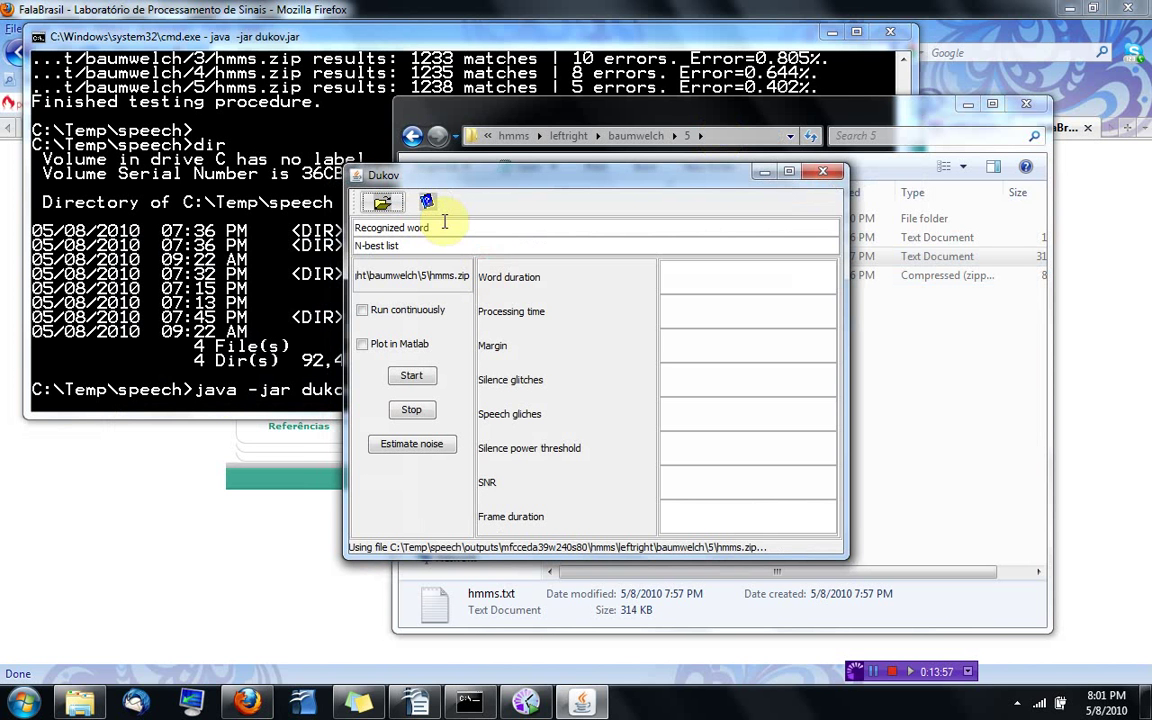
Start recognition, speak a digit, then read the 72.497 dB silence threshold in the console.
click(412, 349)
click(413, 383)
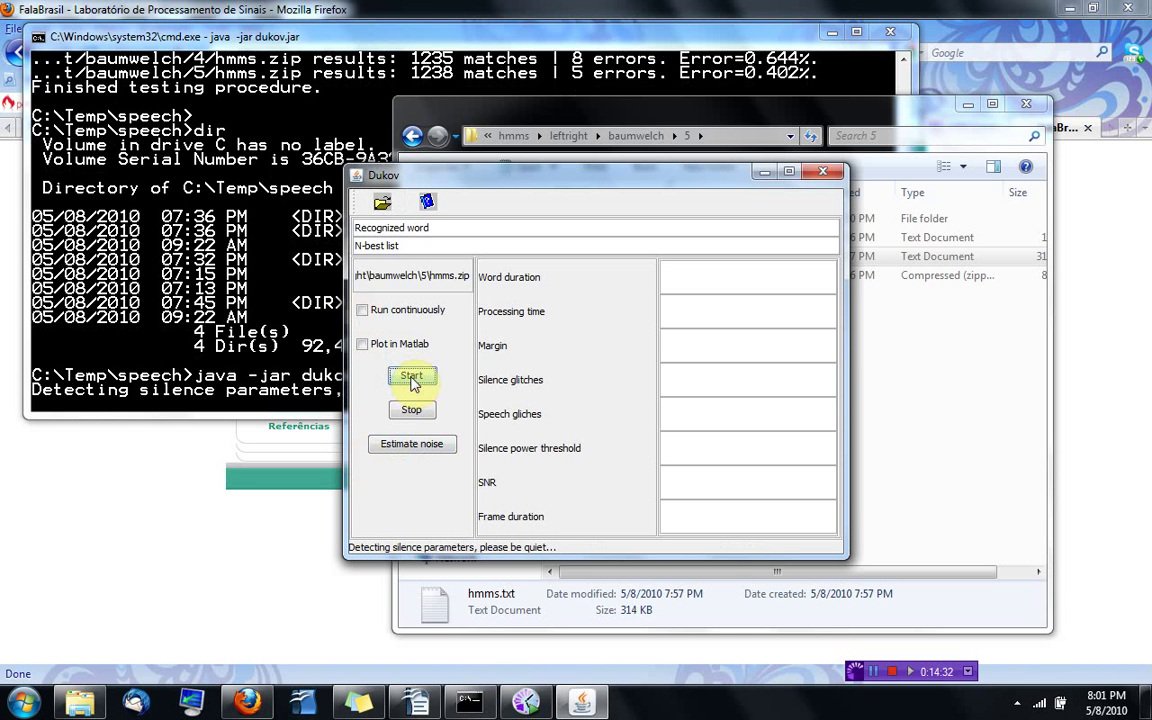
drag(362, 186, 545, 186)
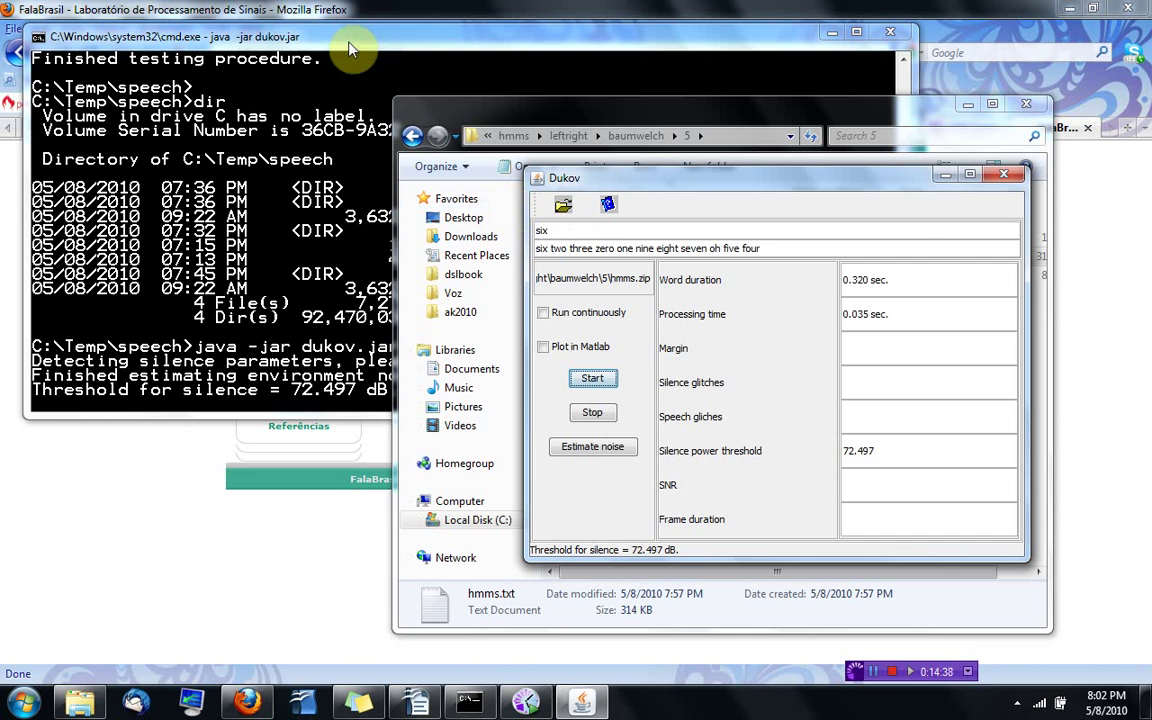
click(280, 383)
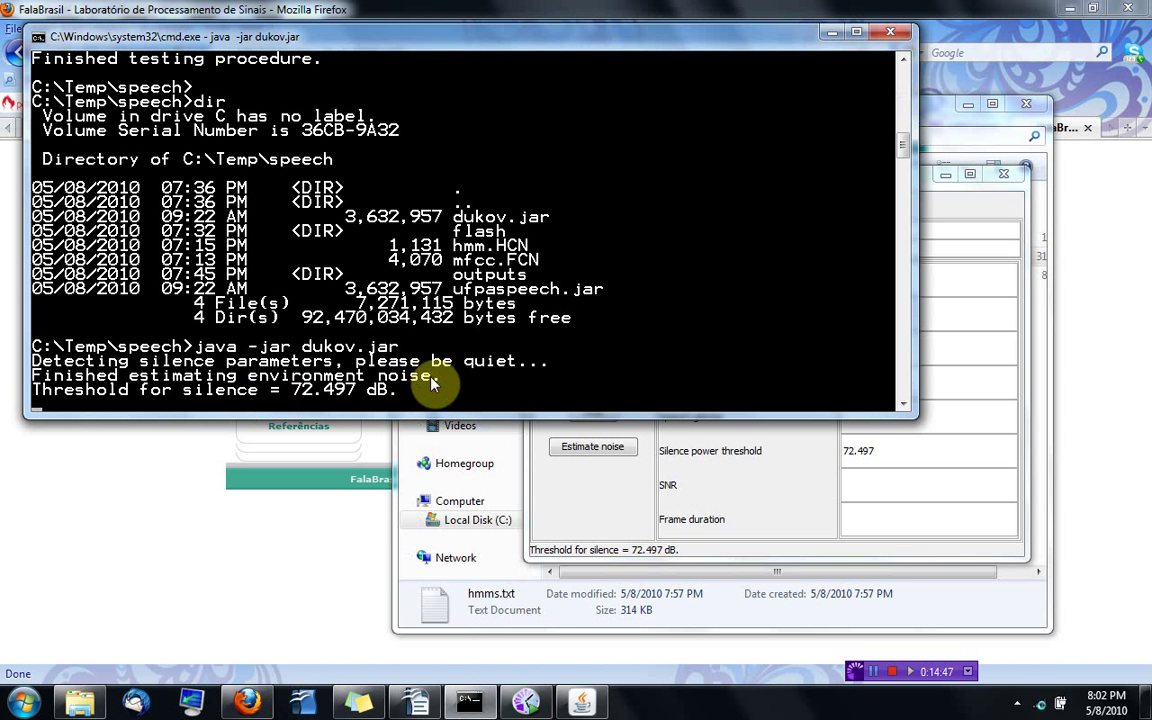
Review the 72.497 dB threshold and 'six' result, then rerun recognition, re-estimating the threshold at 87.753 dB.
click(587, 518)
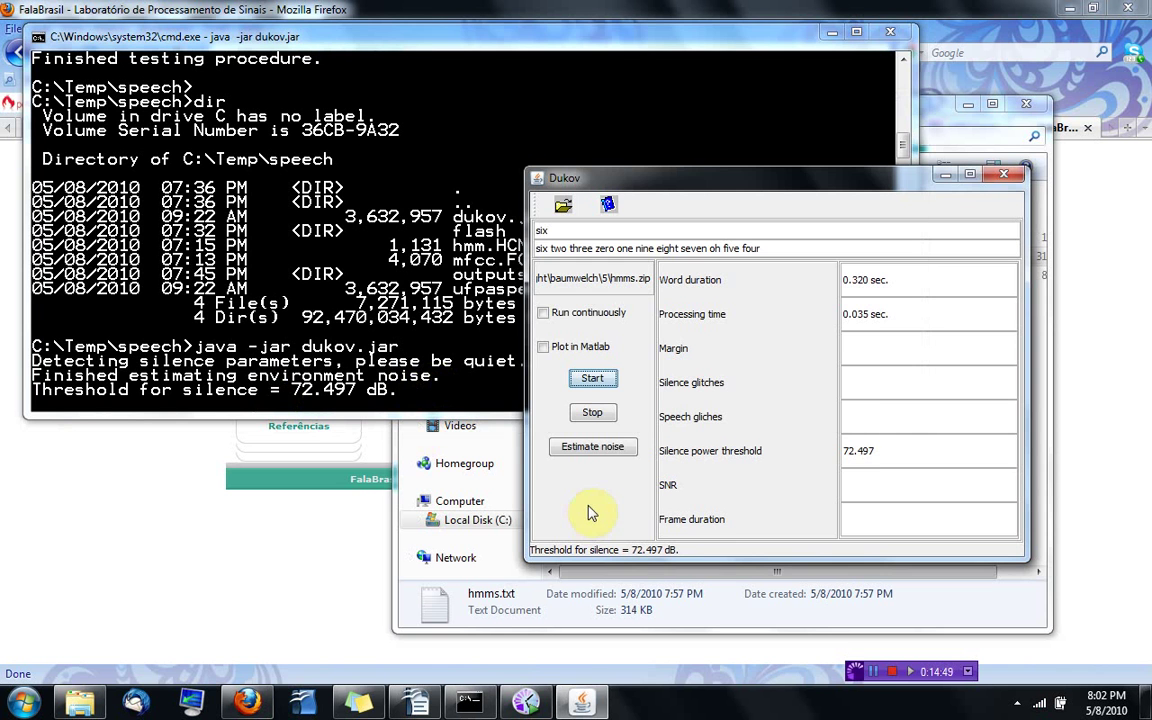
drag(888, 454, 790, 453)
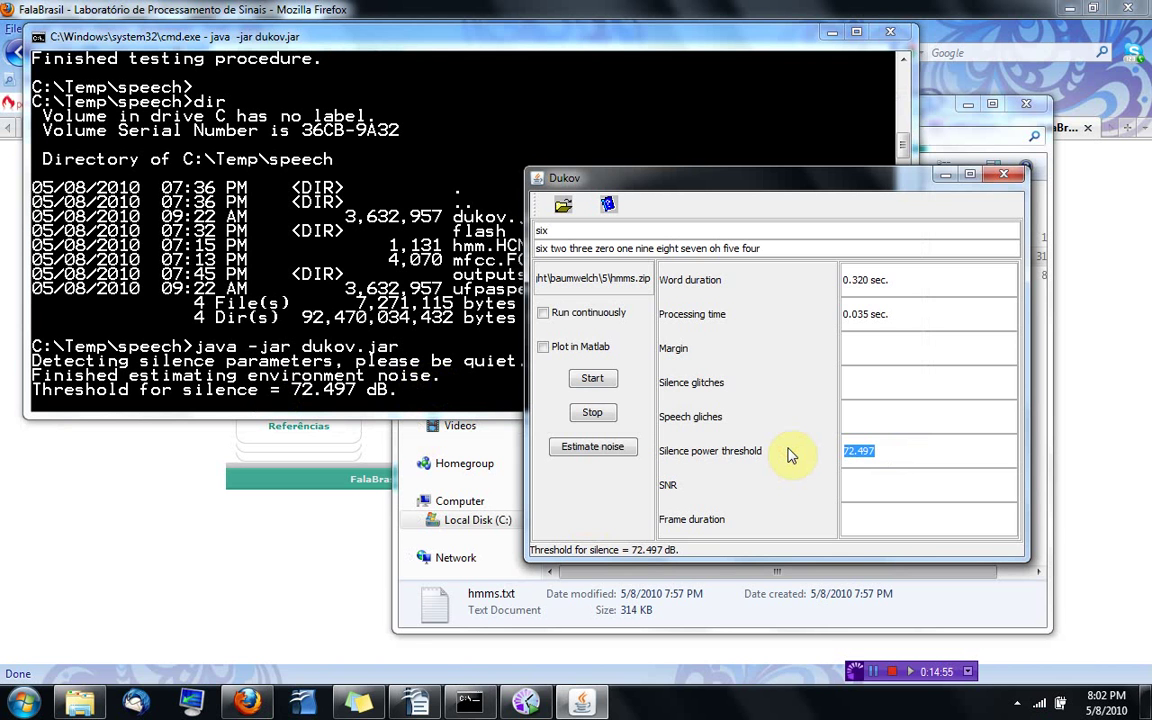
drag(559, 235, 532, 229)
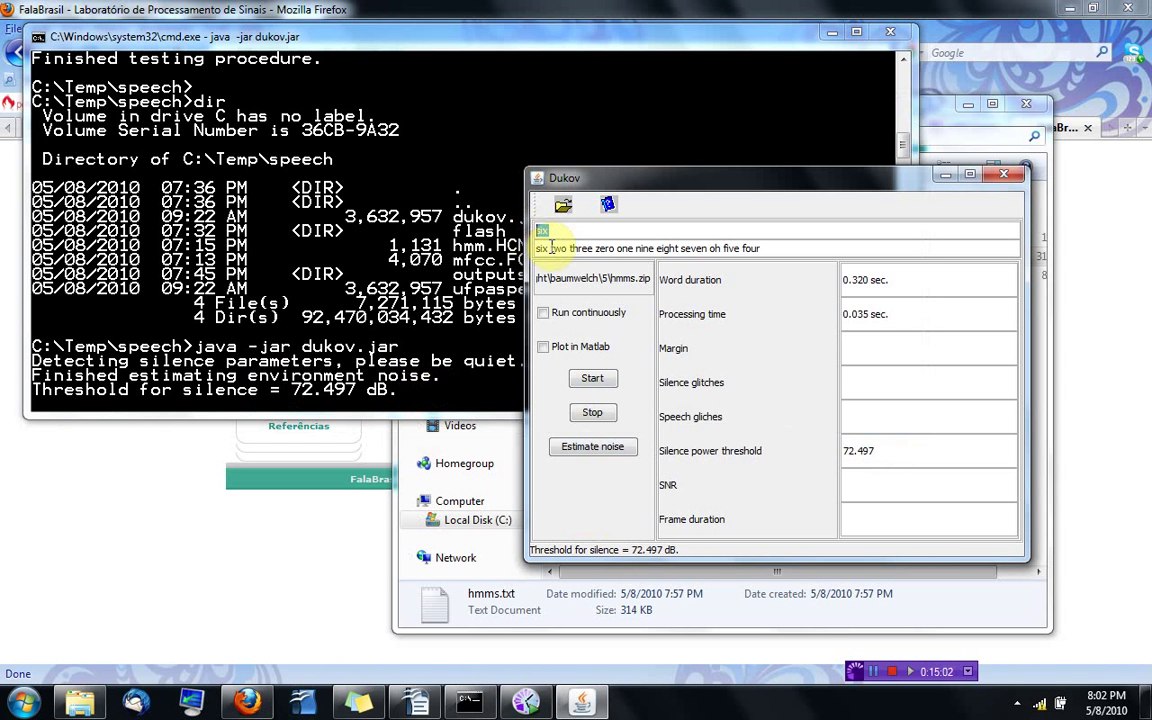
click(550, 248)
double_click(529, 249)
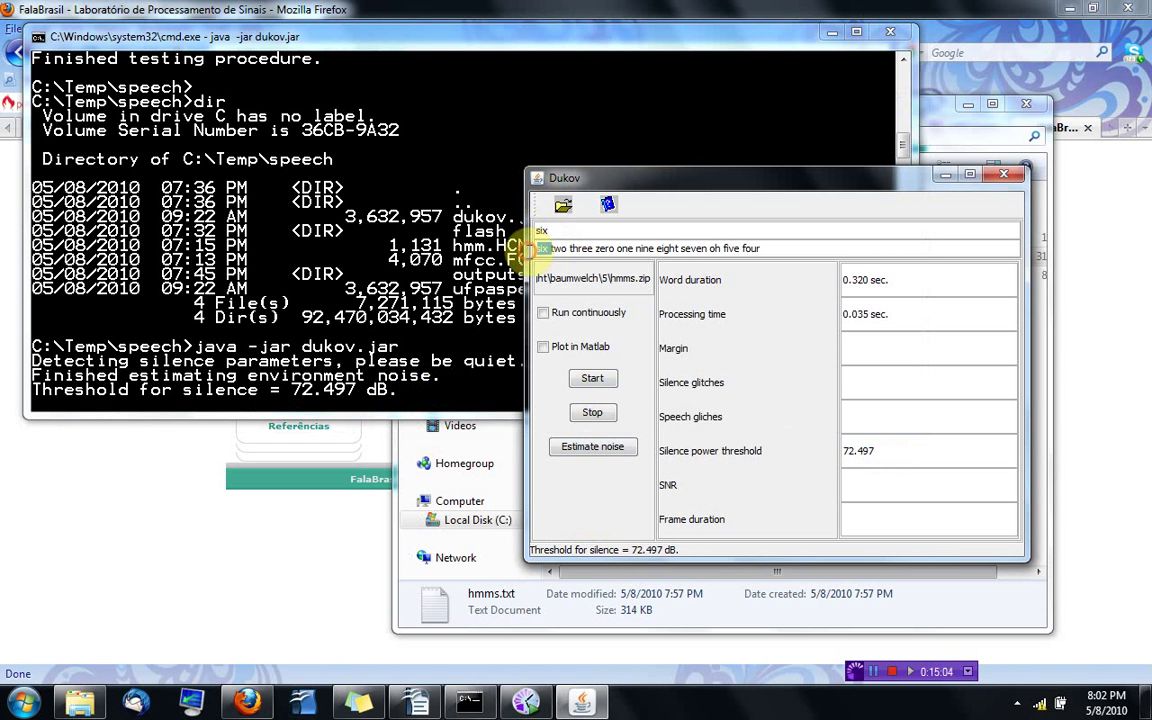
click(549, 249)
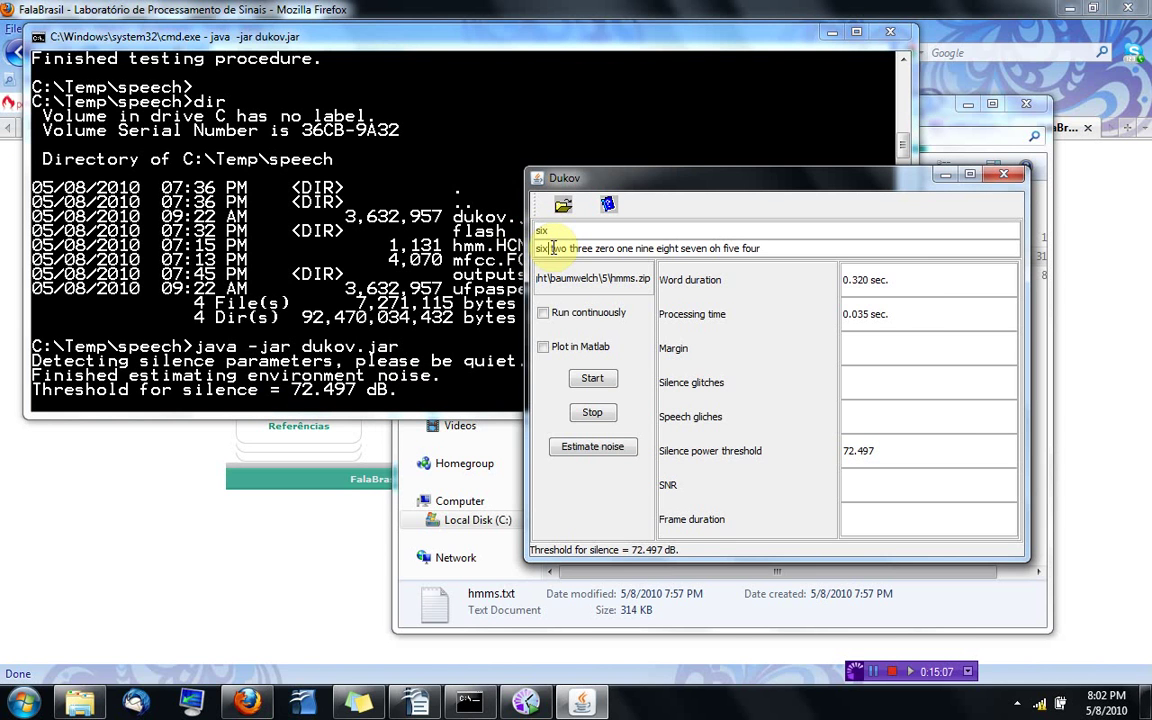
click(593, 380)
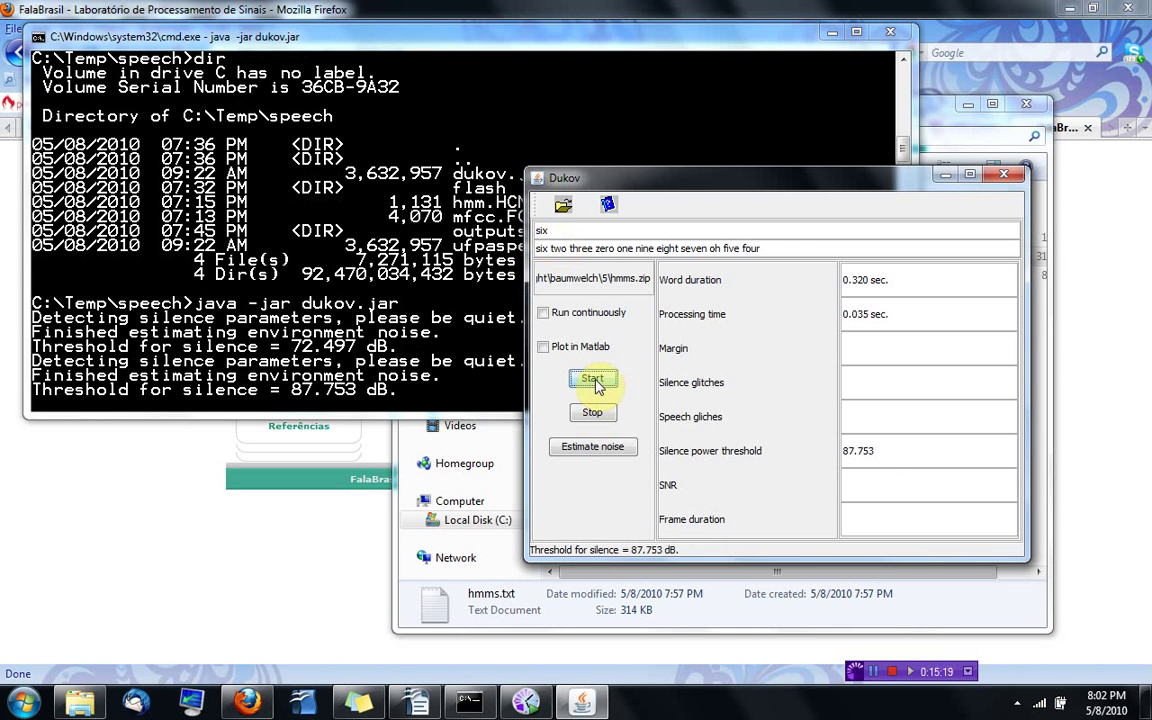
click(593, 380)
Run continuous recognition, then stop it and close the Dukov window.
click(544, 316)
click(592, 378)
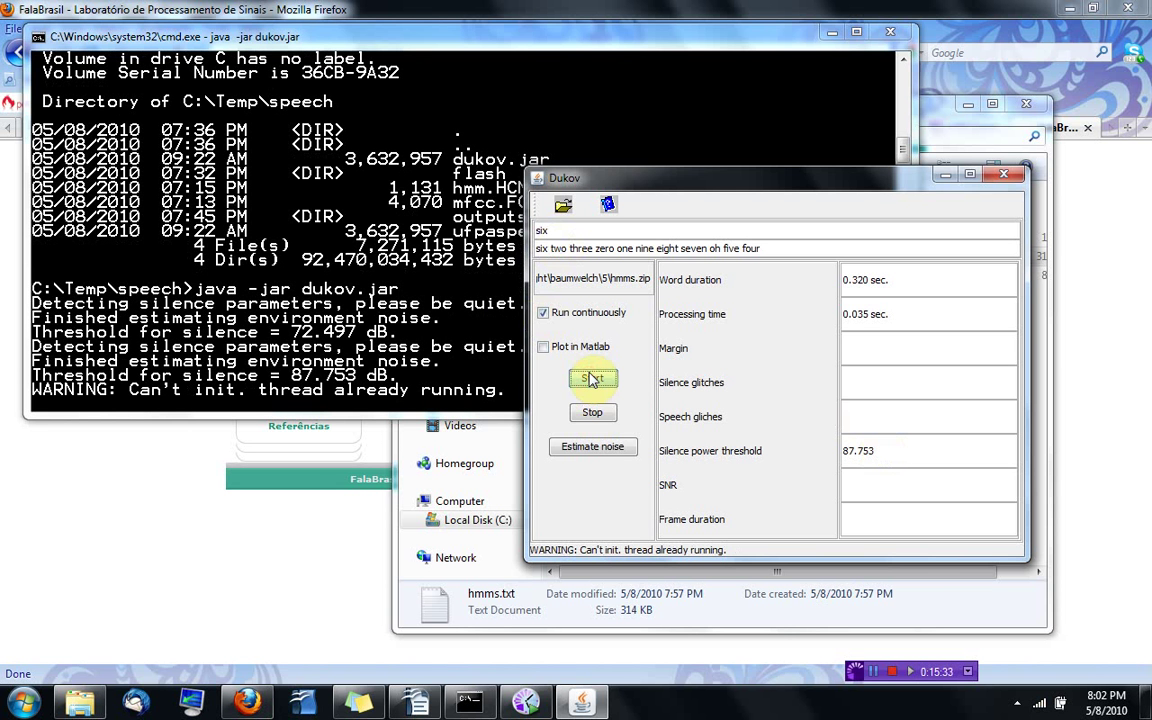
click(592, 380)
click(585, 380)
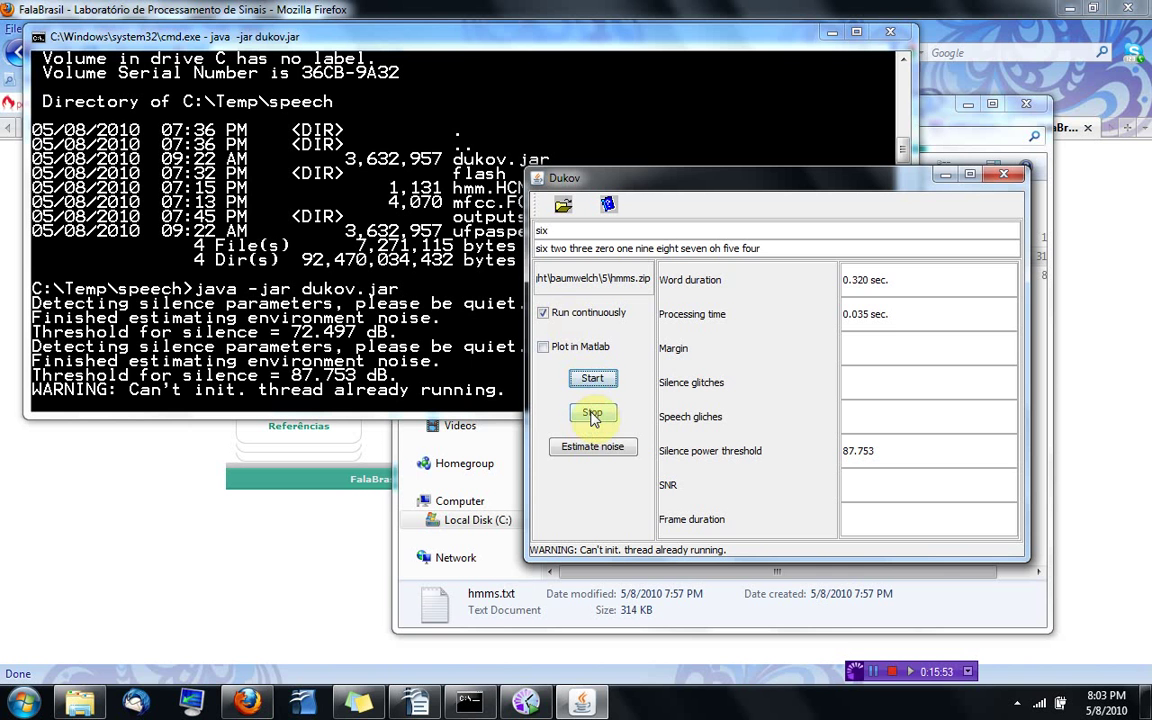
click(592, 414)
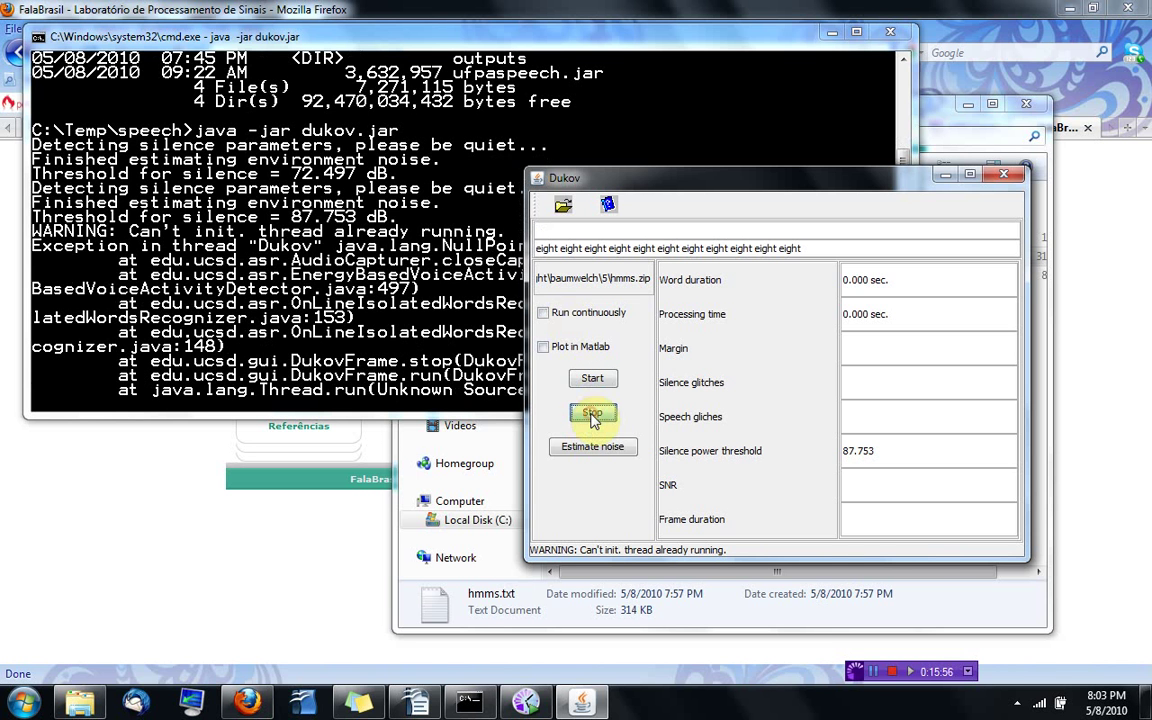
click(1004, 174)
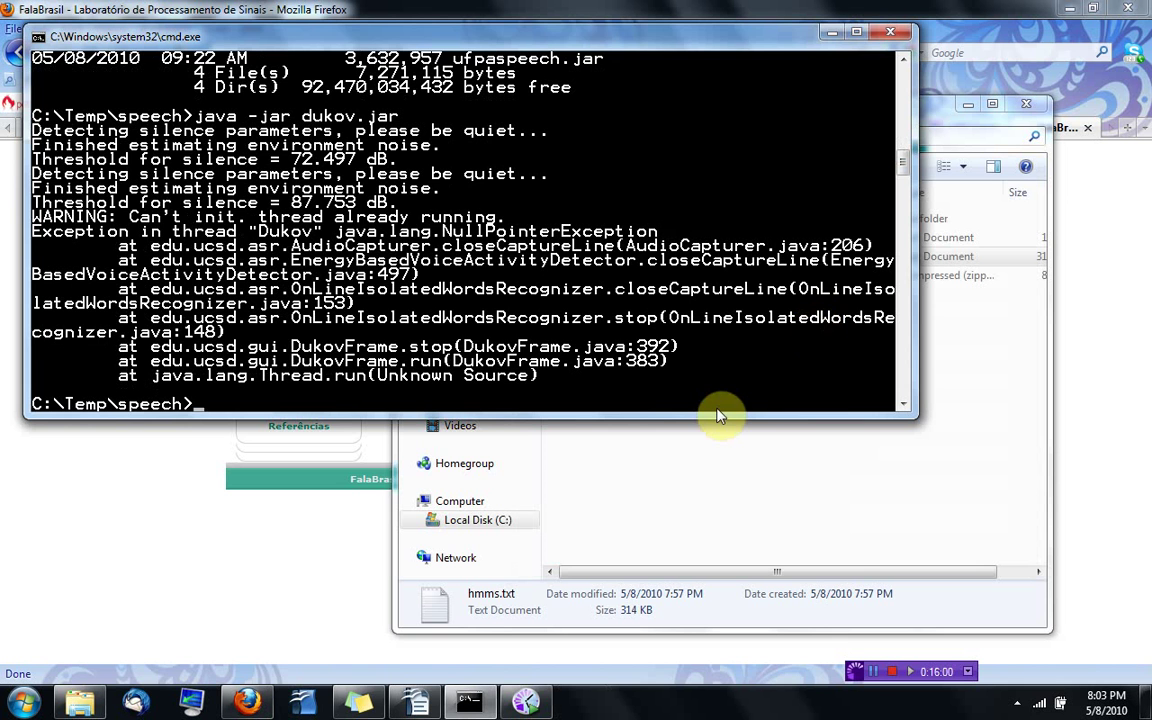
Relaunch Dukov by re-running the previous console command.
key(Up)
key(Return)
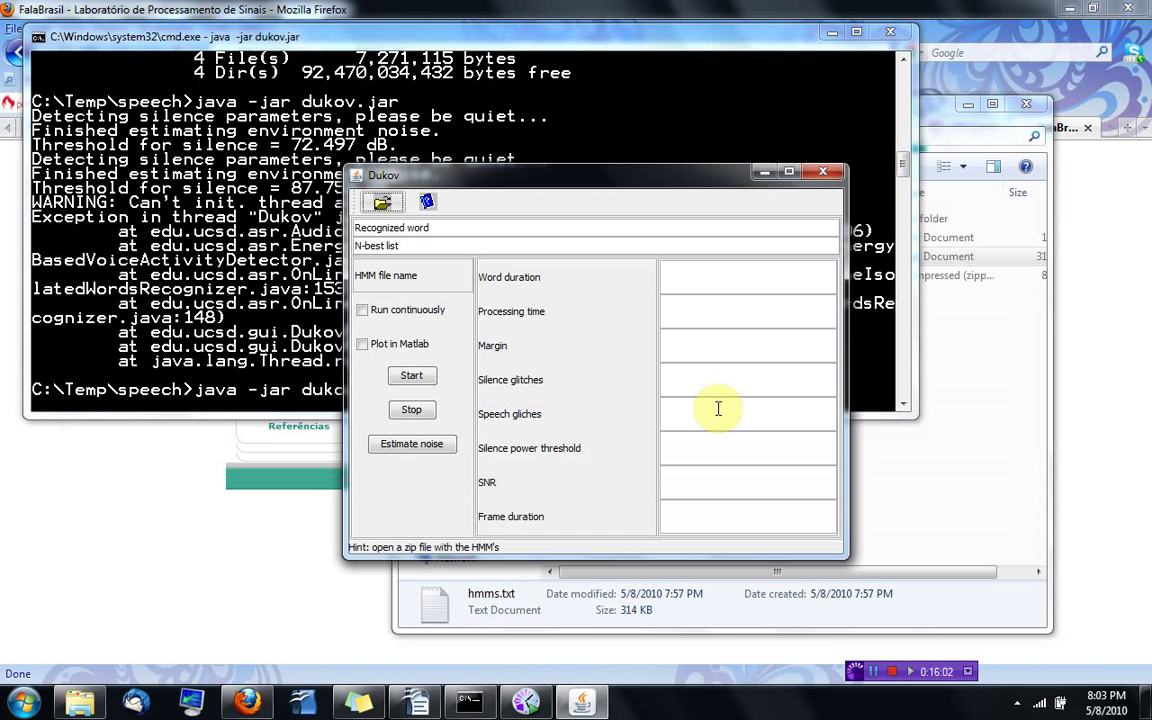
click(361, 312)
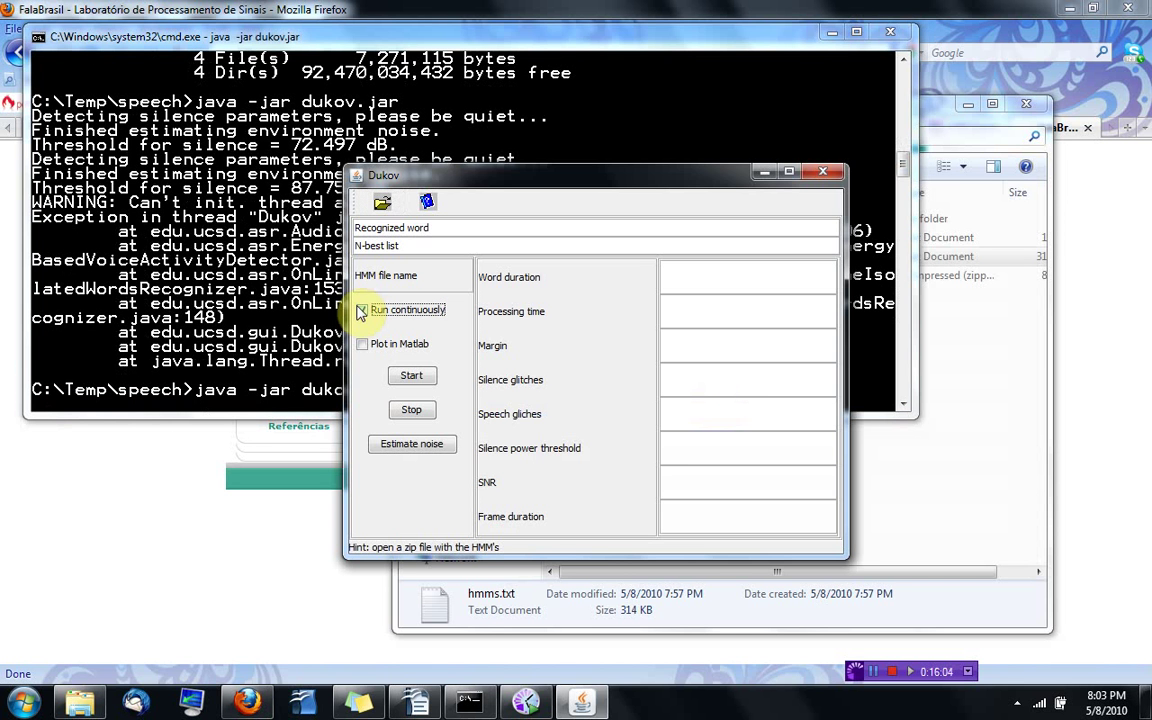
Load hmms.zip from the baumwelch 5 folder and start continuous digit recognition.
click(383, 203)
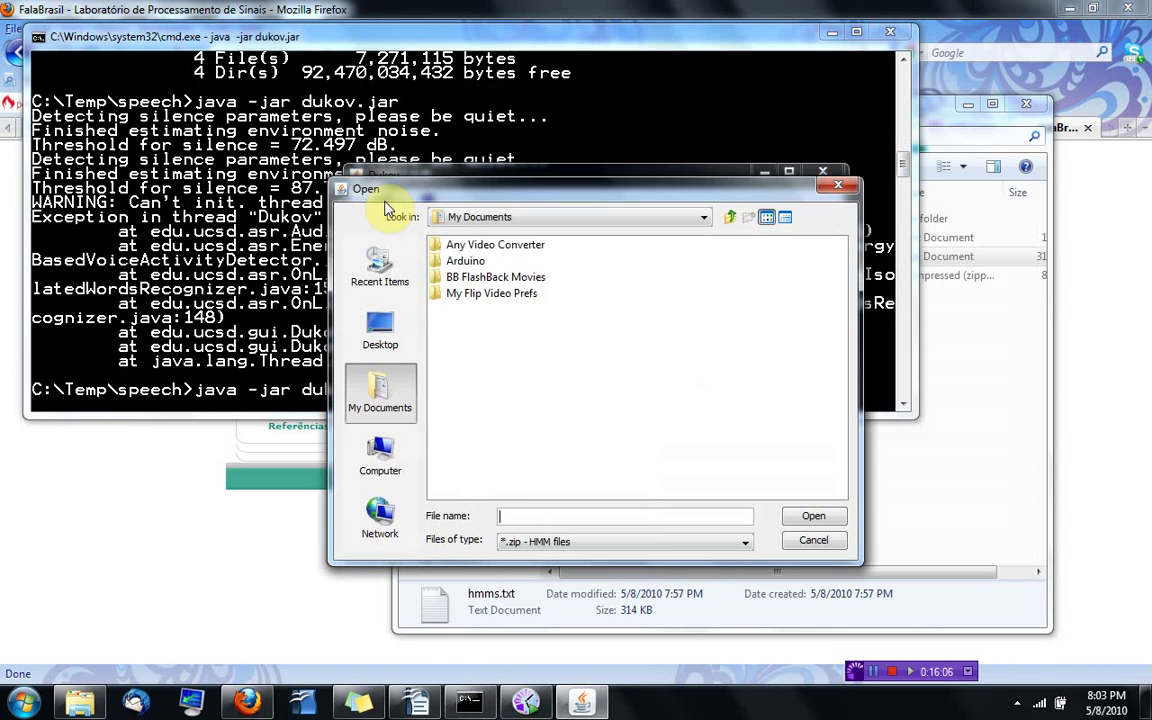
key(ctrl+v)
key(Return)
click(458, 266)
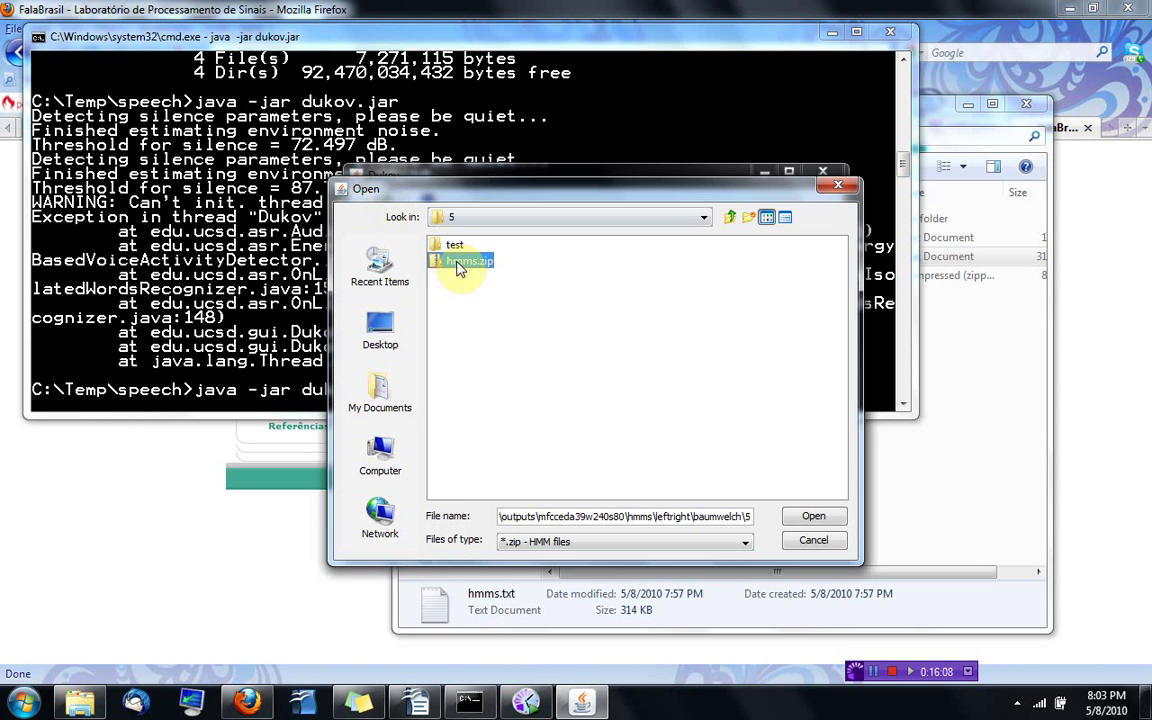
double_click(458, 264)
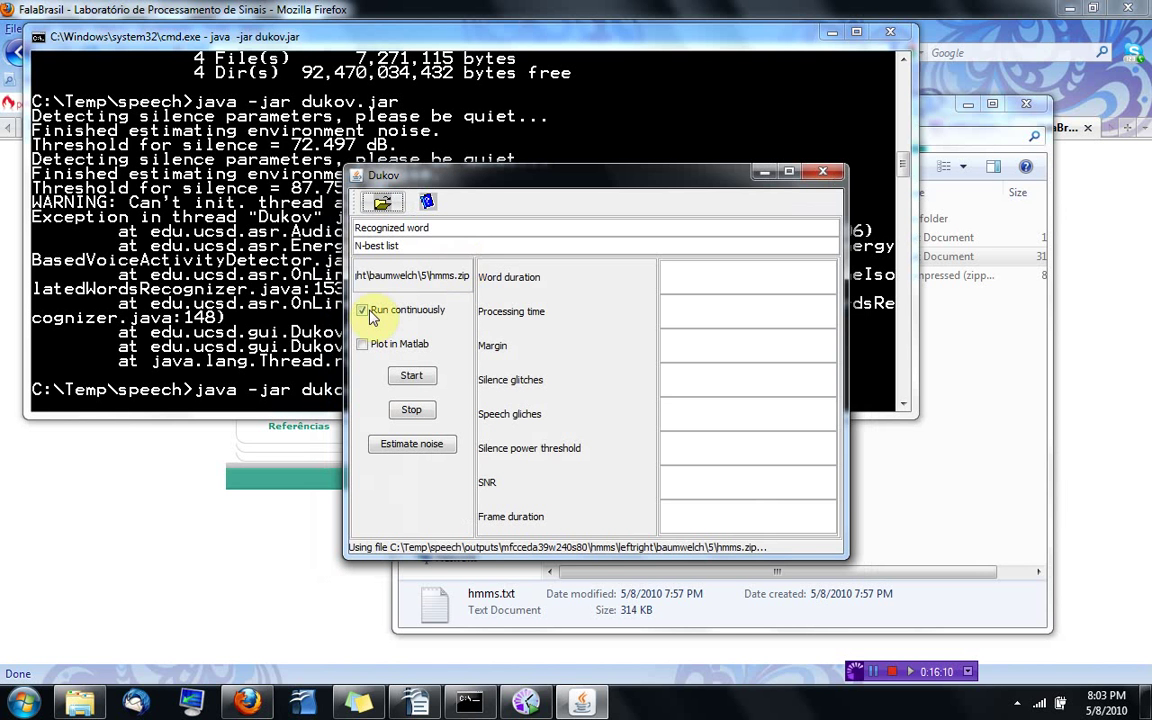
click(365, 315)
click(411, 378)
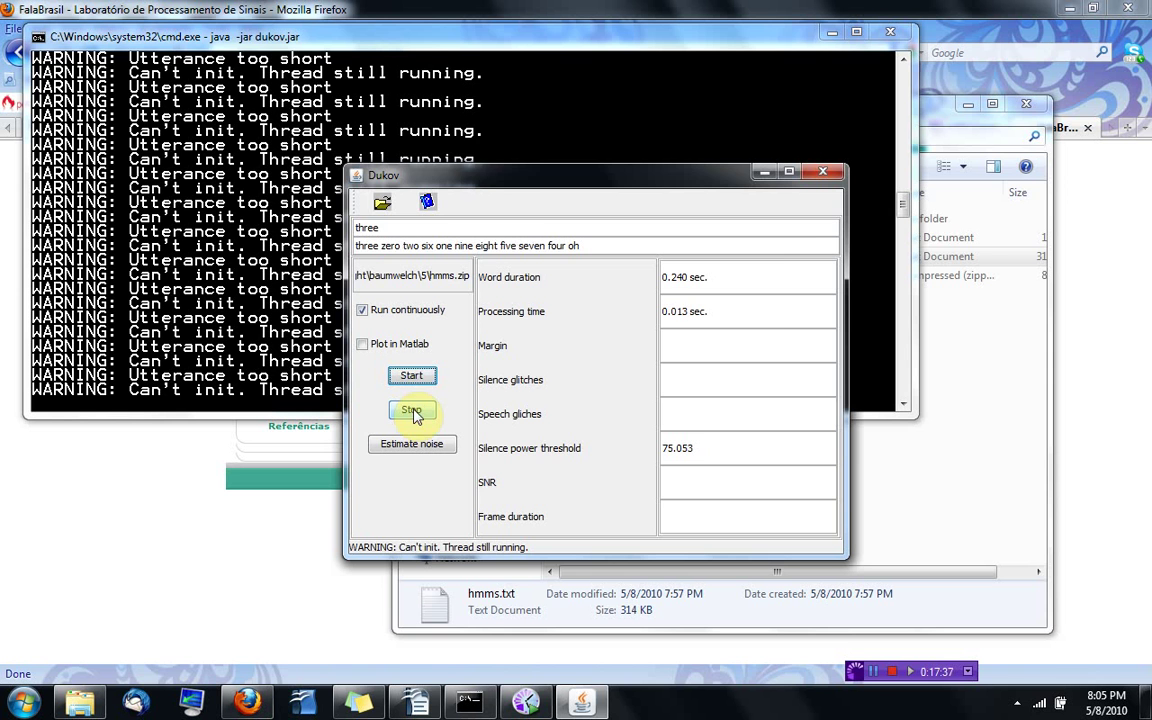
Move the Dukov window up and right while continuous recognition keeps showing 'zero'.
drag(499, 184, 648, 128)
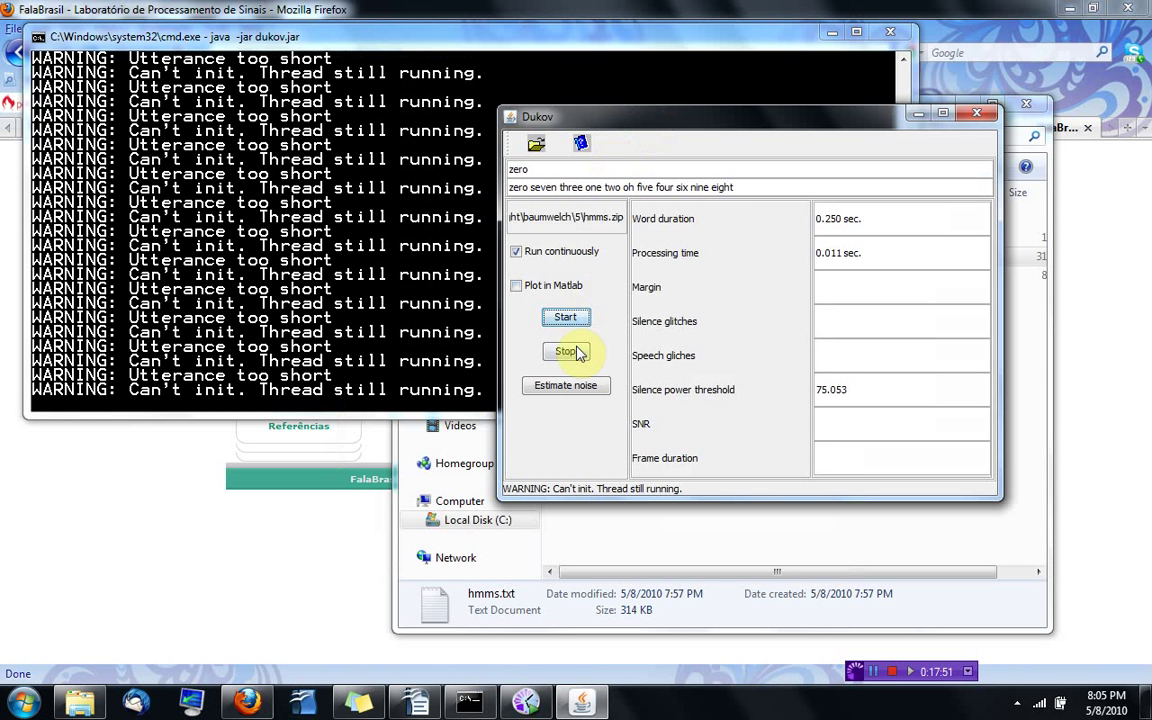
click(900, 671)
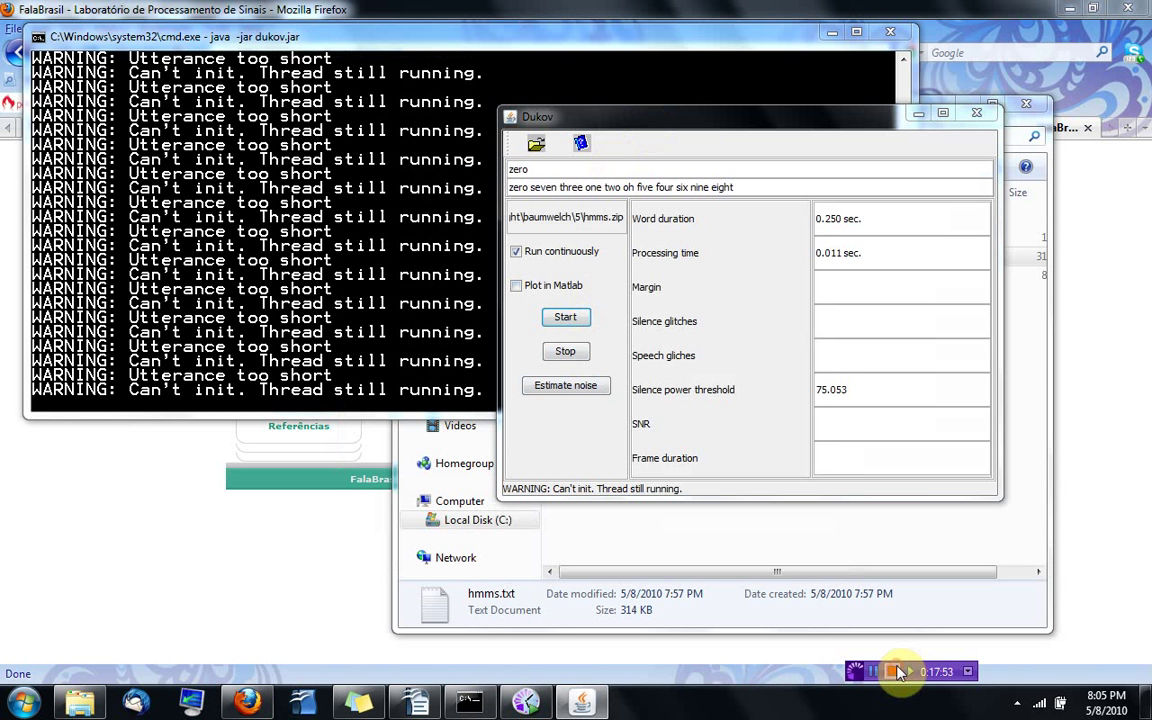